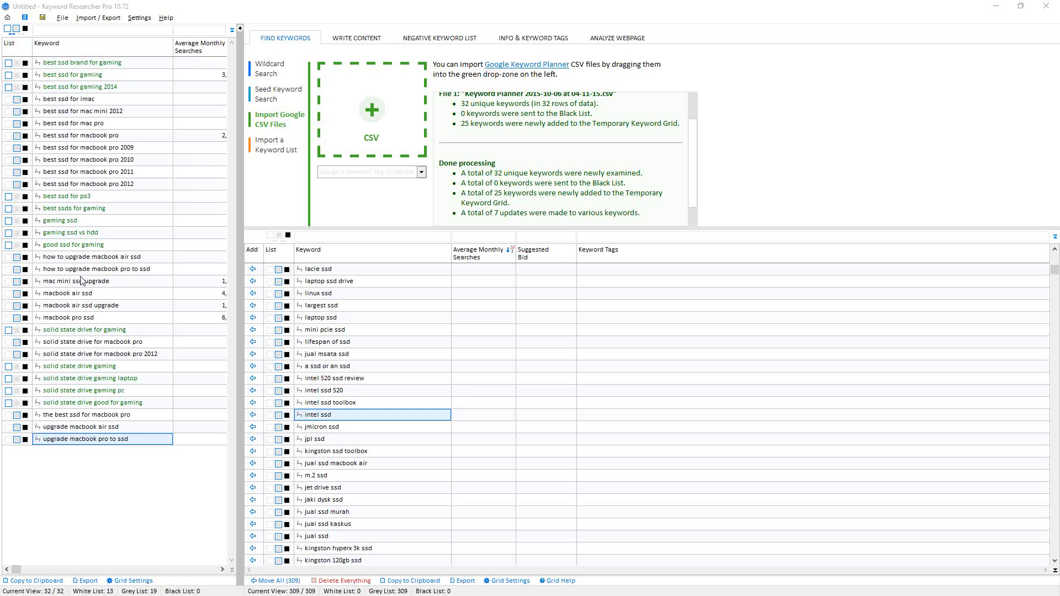
- Select all twelve keywords in the grid filtered by 'gaming'
{"action": "left_click_drag", "start_coordinate": [235, 227], "coordinate": [553, 237]}
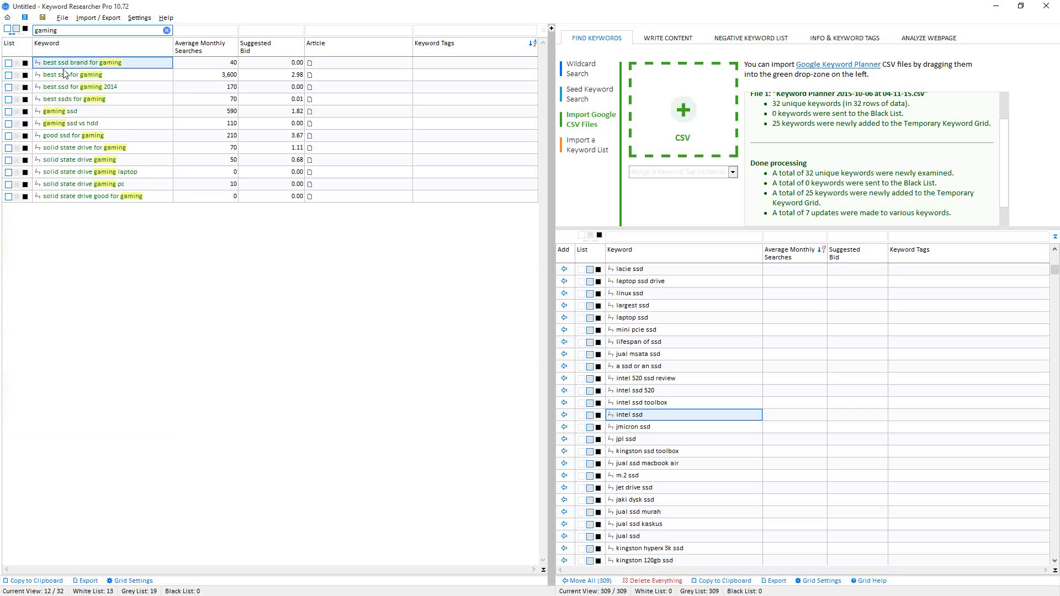
{"action": "left_click", "coordinate": [77, 199], "text": "shift"}
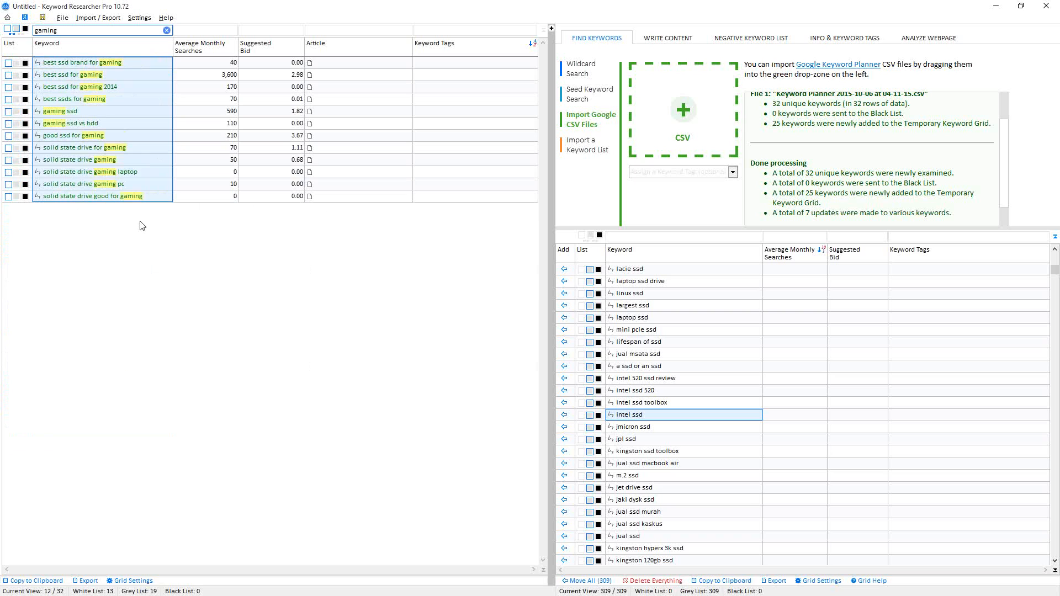
{"action": "left_click", "coordinate": [66, 65]}
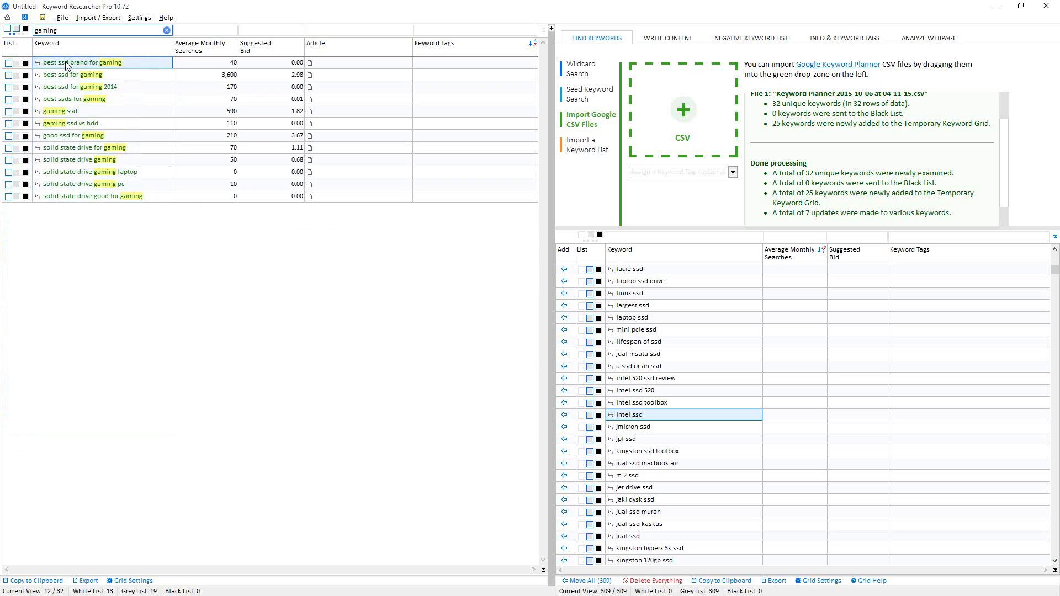
{"action": "left_click", "coordinate": [70, 198], "text": "shift"}
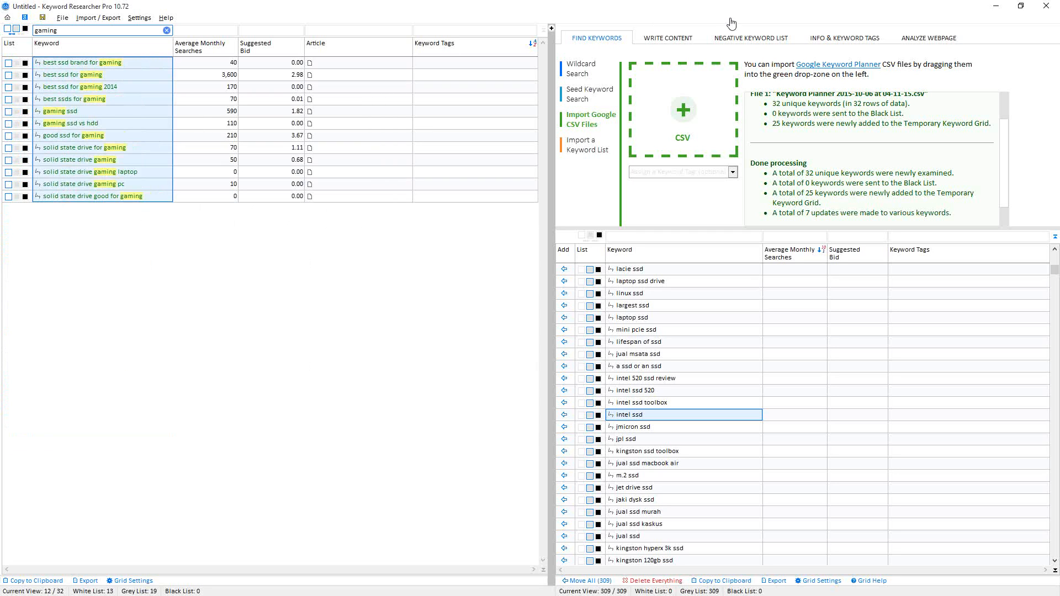
- Create a keyword tag named 'gaming' and assign it to the selected keywords
{"action": "left_click", "coordinate": [827, 44]}
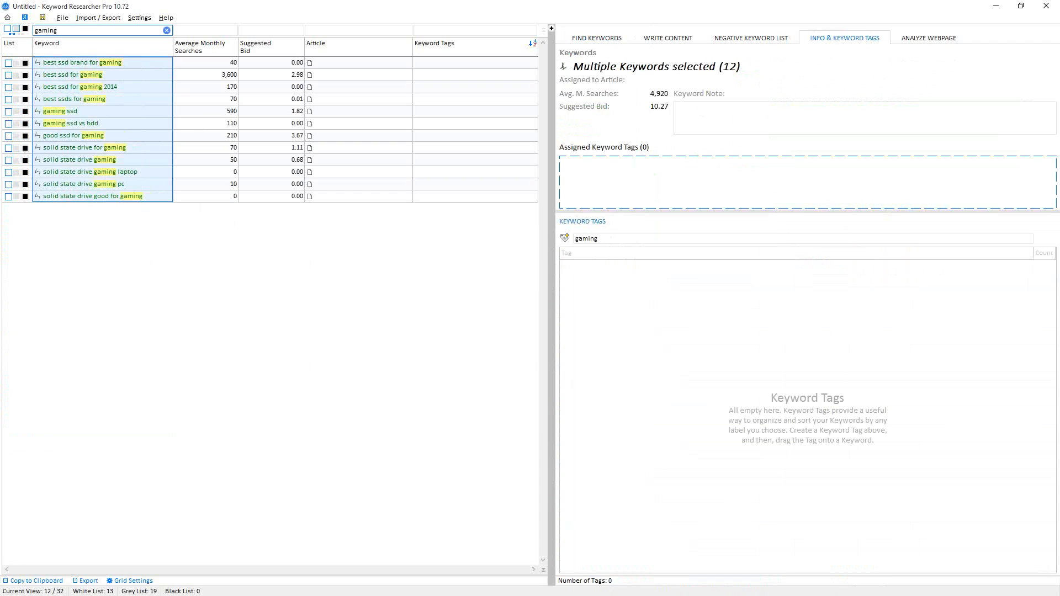
{"action": "key", "text": "Return"}
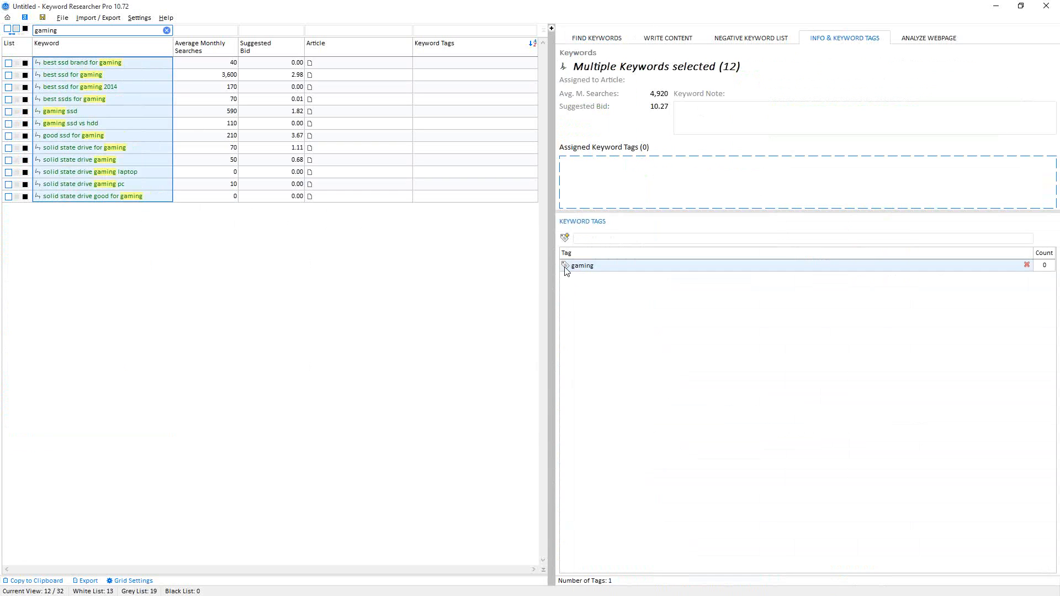
{"action": "left_click_drag", "start_coordinate": [567, 269], "coordinate": [596, 188]}
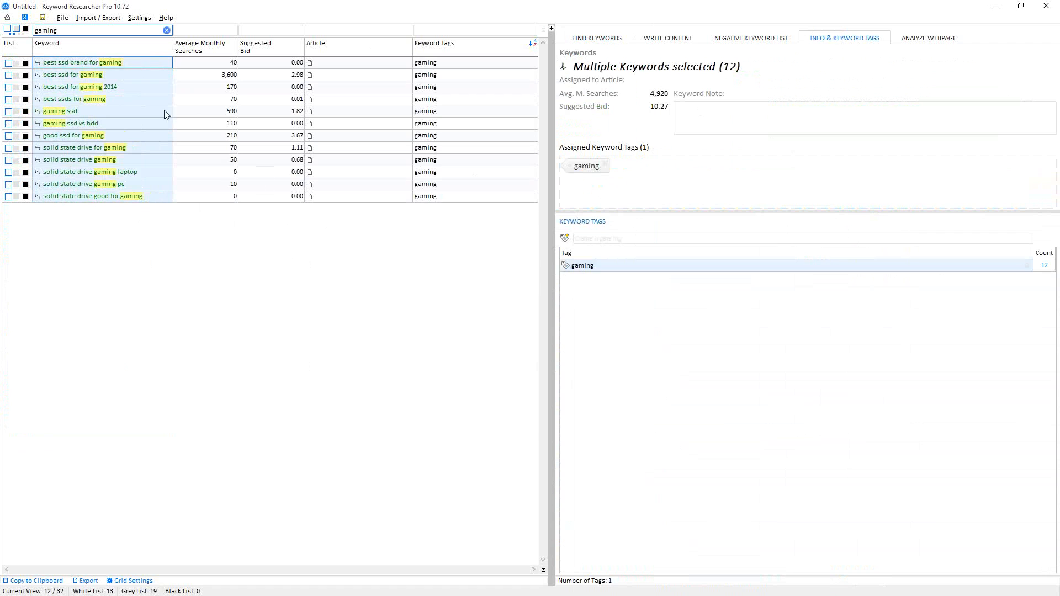
- Clear the keyword filter and sort the grid by the Keyword Tags column
{"action": "left_click", "coordinate": [166, 30]}
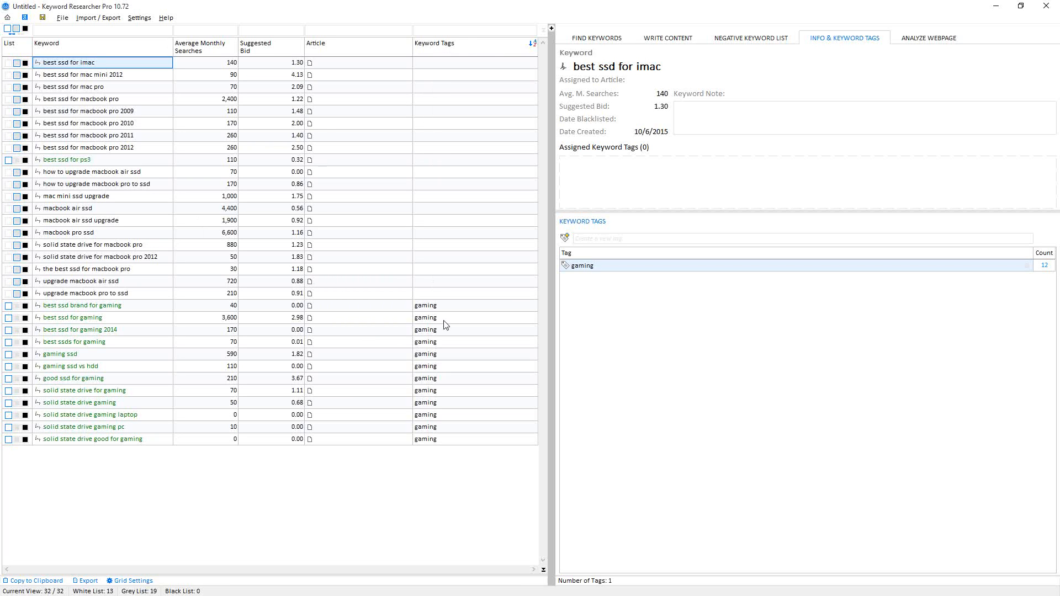
{"action": "mouse_move", "coordinate": [437, 45]}
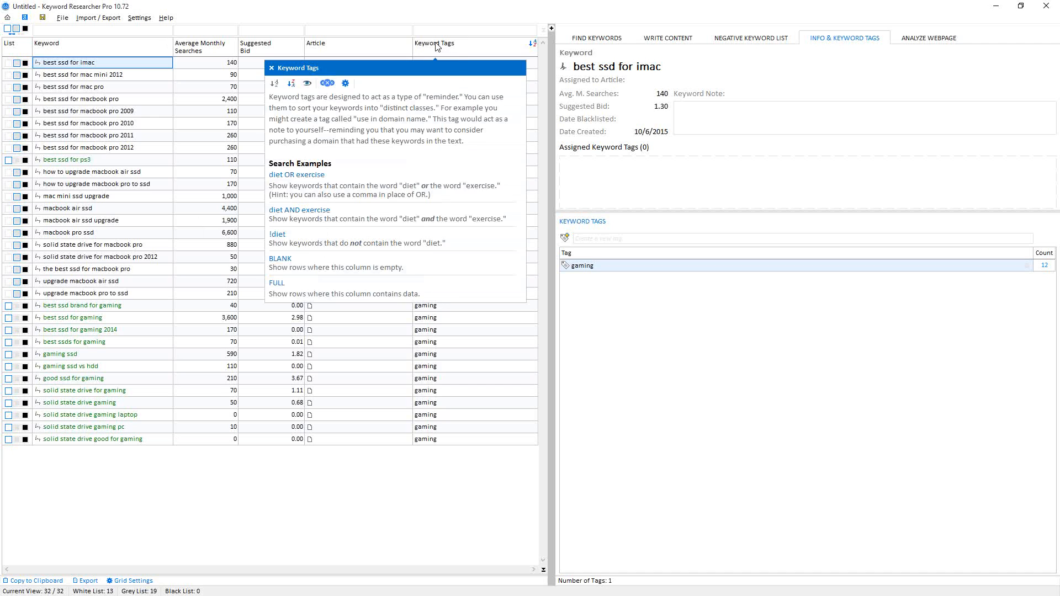
{"action": "left_click", "coordinate": [291, 83]}
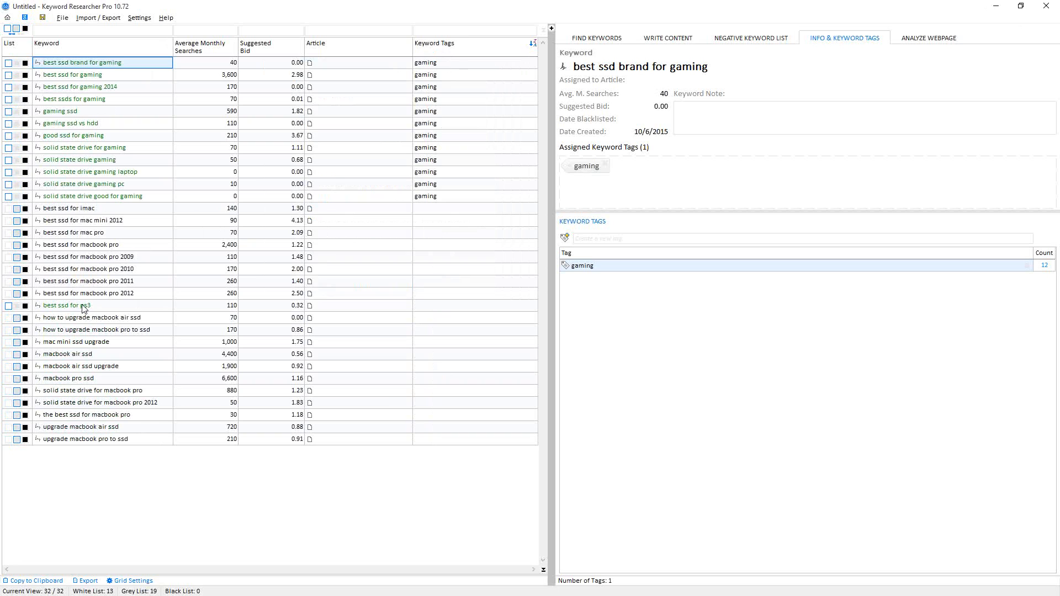
- Assign the 'gaming' tag to the keyword 'best ssd for ps3'
{"action": "left_click", "coordinate": [65, 308]}
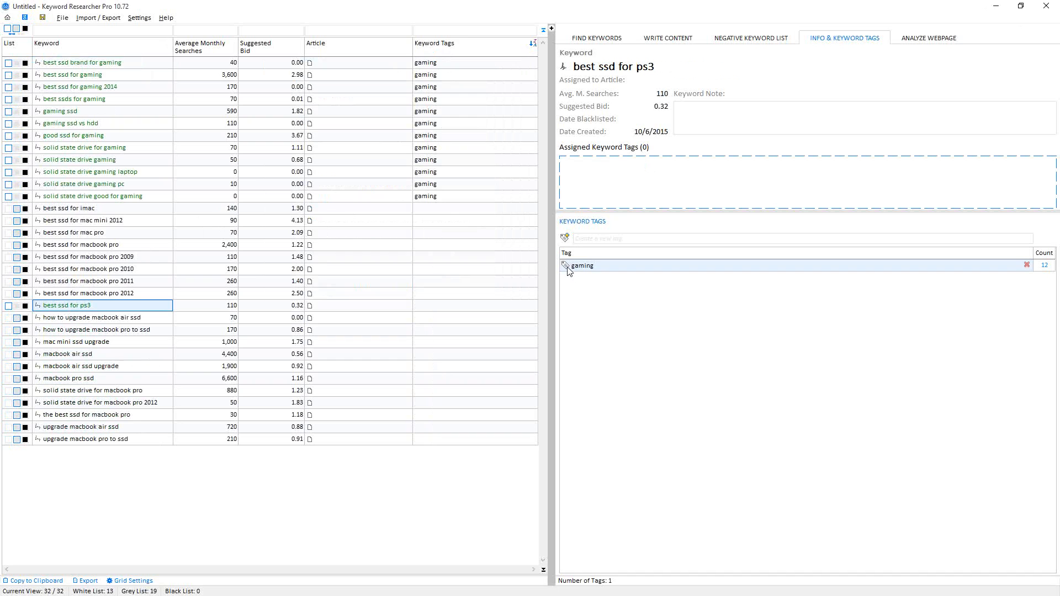
{"action": "left_click_drag", "start_coordinate": [566, 268], "coordinate": [616, 177]}
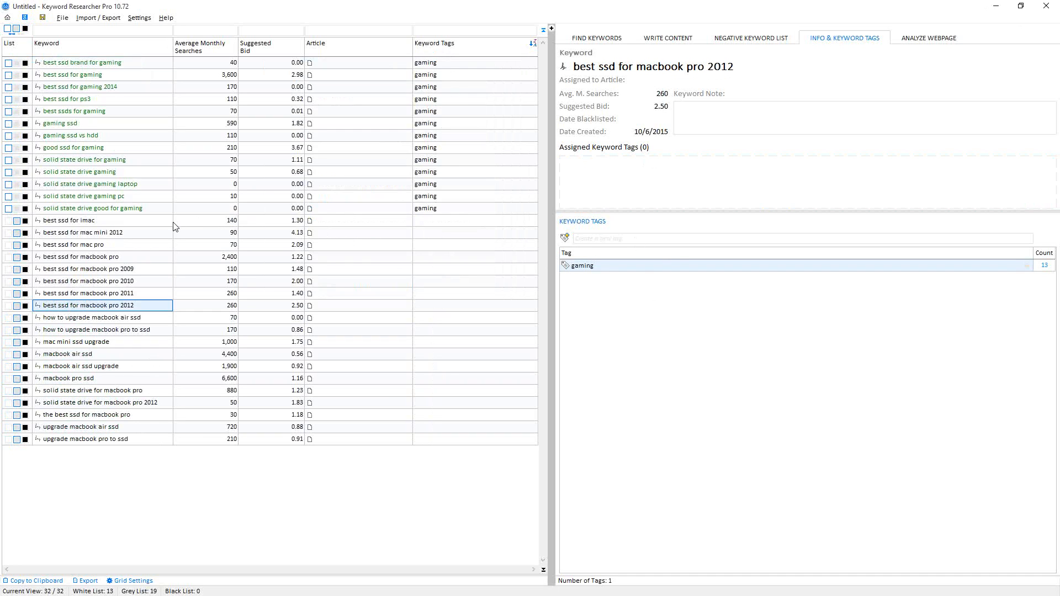
- Select the nineteen untagged Apple-related keywords, create an 'apple' tag and assign it to them
{"action": "left_click", "coordinate": [56, 220]}
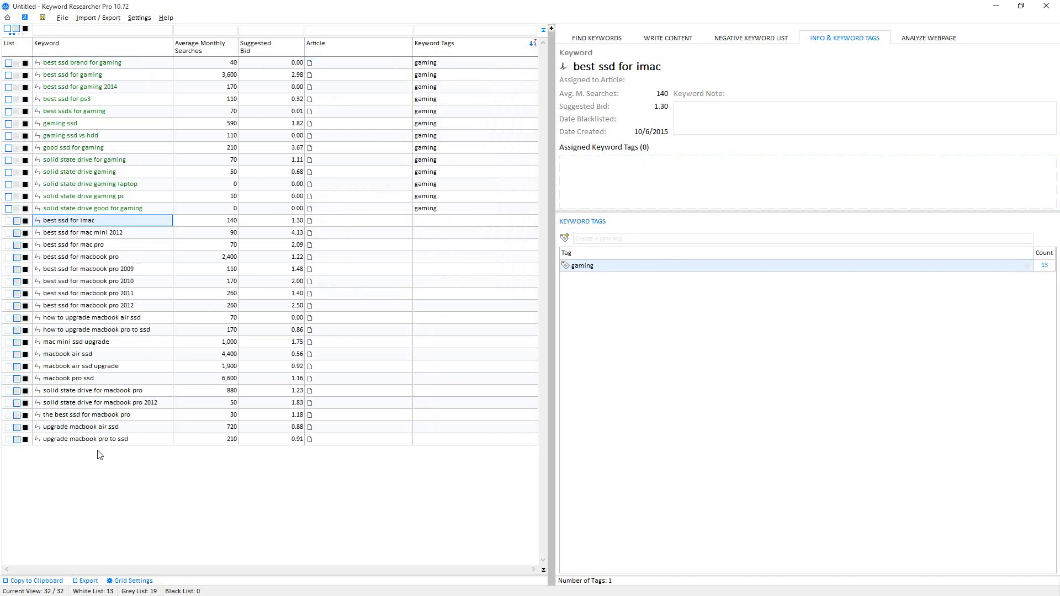
{"action": "left_click", "coordinate": [68, 440], "text": "shift"}
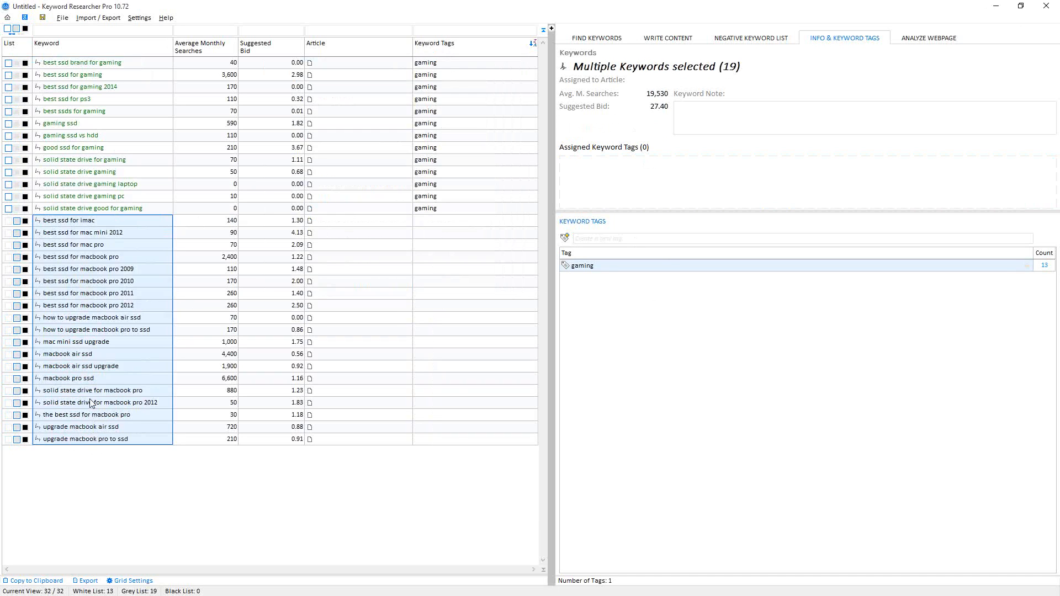
{"action": "left_click_drag", "start_coordinate": [69, 246], "coordinate": [583, 236]}
{"action": "key", "text": "Return"}
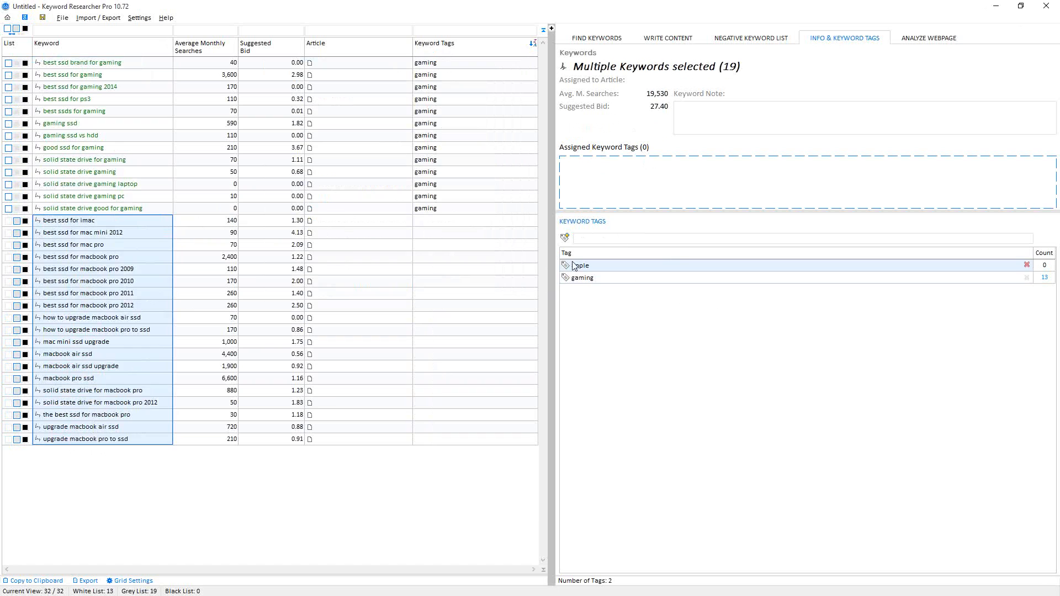
{"action": "left_click_drag", "start_coordinate": [575, 267], "coordinate": [628, 188]}
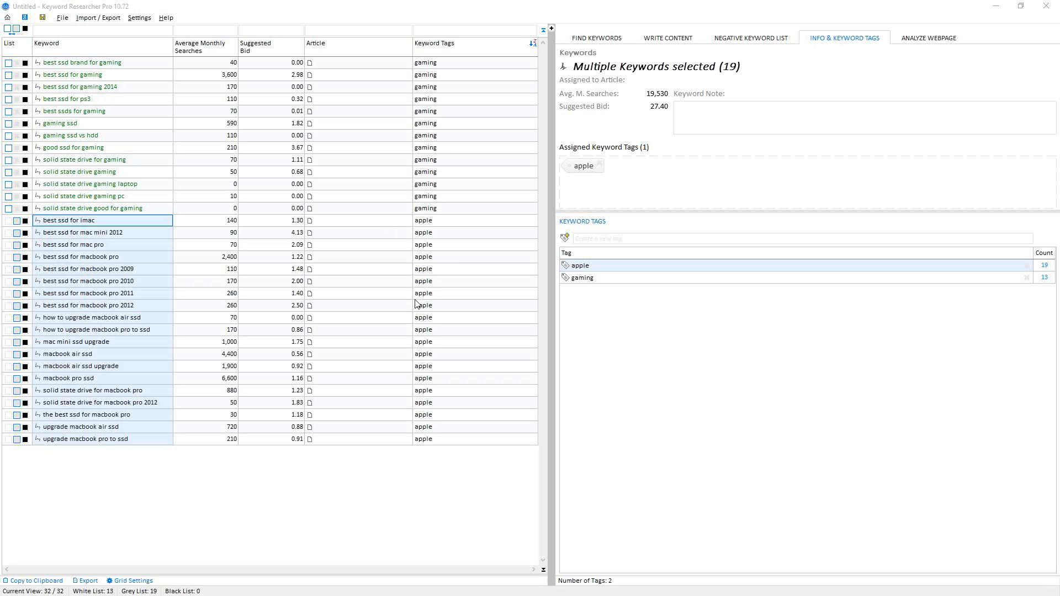
- Filter the Keyword Tags column for 'gaming'
{"action": "left_click", "coordinate": [427, 29]}
{"action": "type", "text": "gaming"}
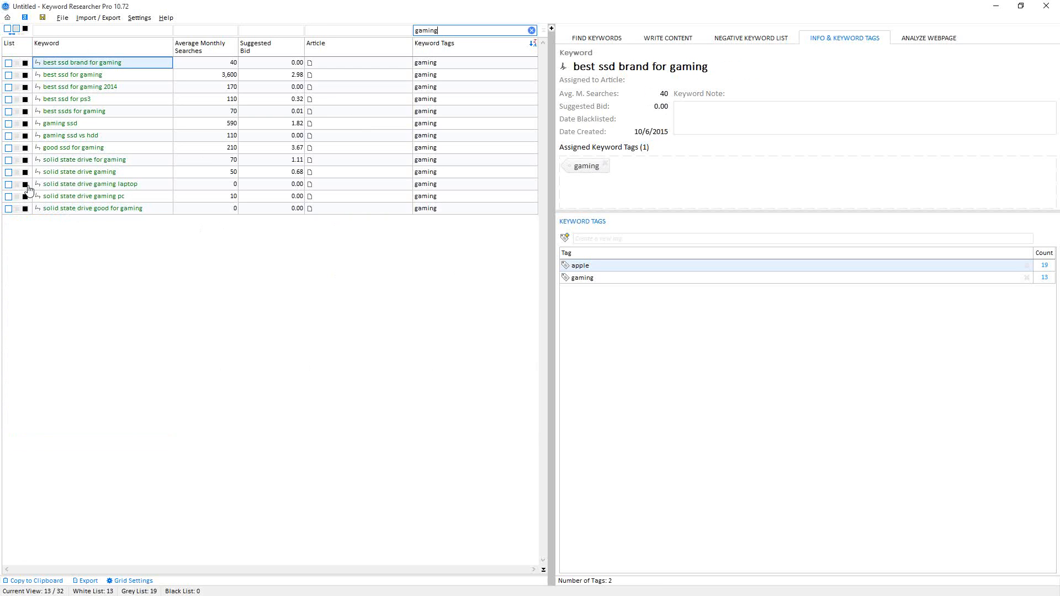
- Send the keyword 'best ssd for ps3' to the black list and toggle the black list view on and off
{"action": "left_click", "coordinate": [24, 99]}
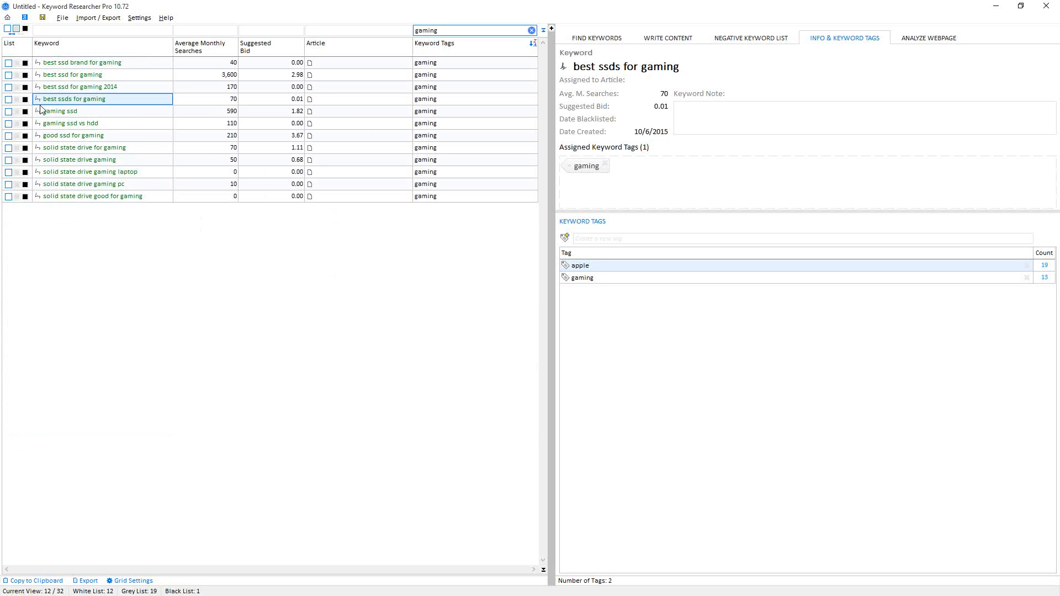
{"action": "left_click", "coordinate": [25, 30]}
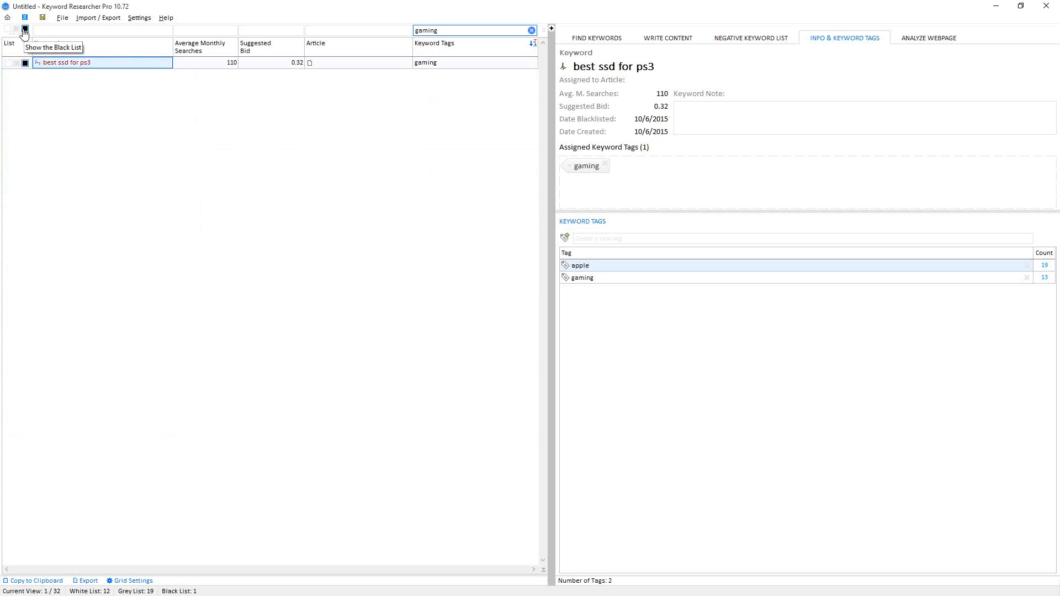
{"action": "left_click", "coordinate": [8, 29]}
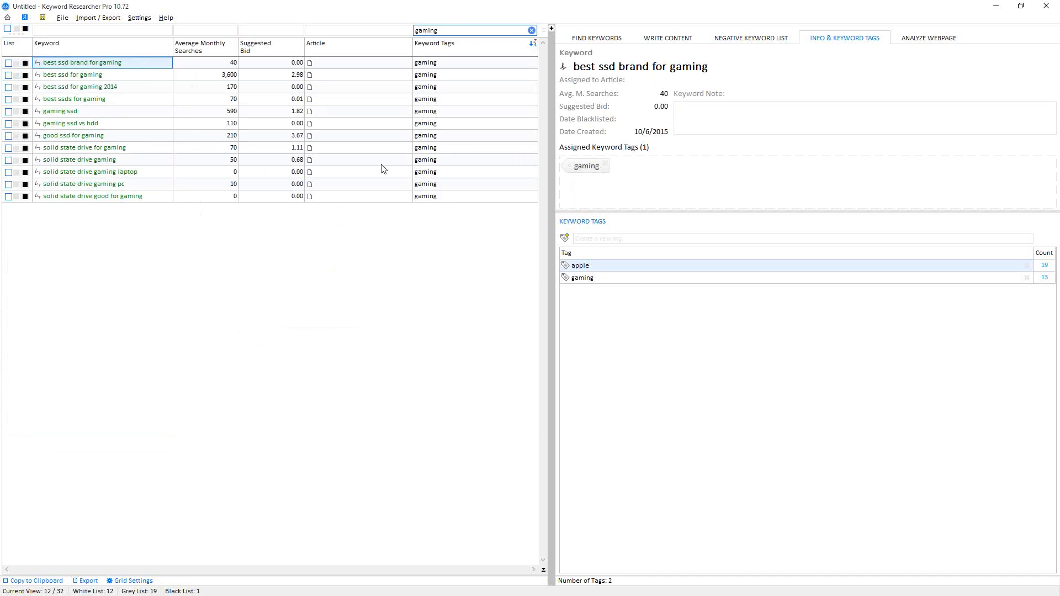
- Select the twelve gaming keywords and create a new article containing them
{"action": "left_click", "coordinate": [70, 197], "text": "shift"}
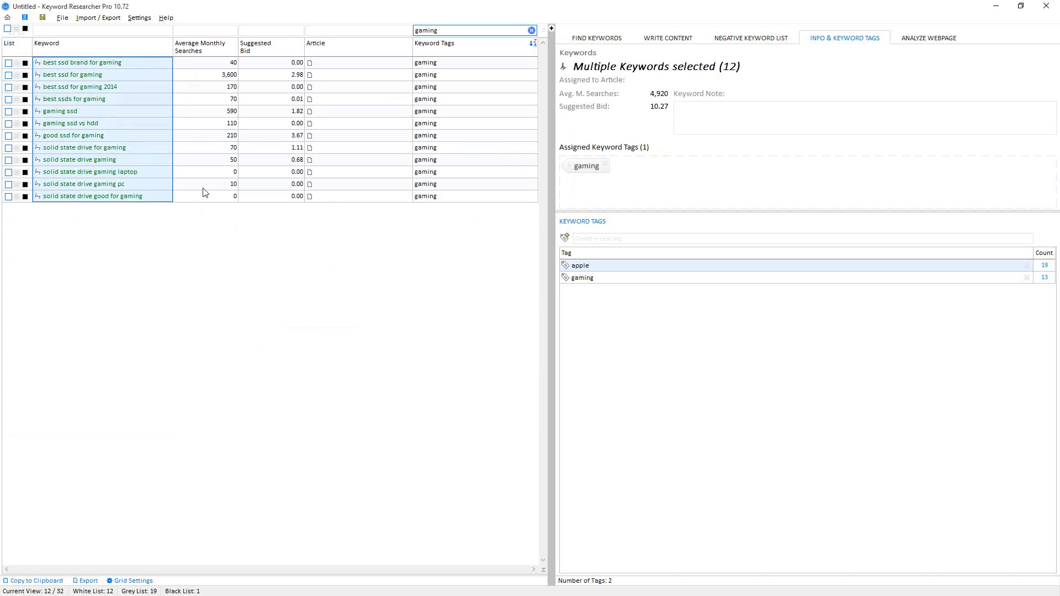
{"action": "right_click", "coordinate": [91, 151]}
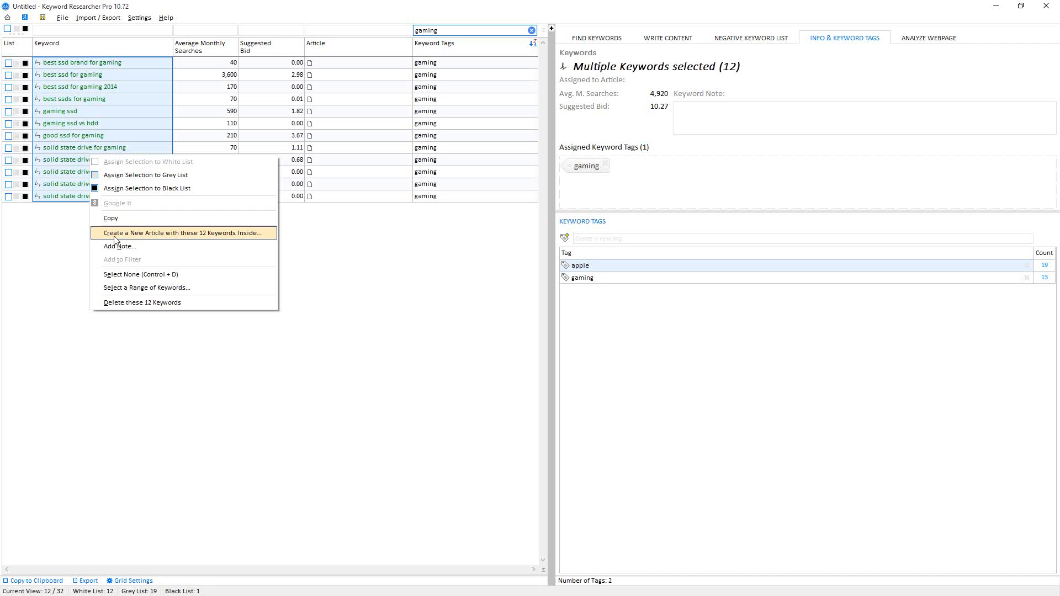
{"action": "left_click", "coordinate": [215, 237]}
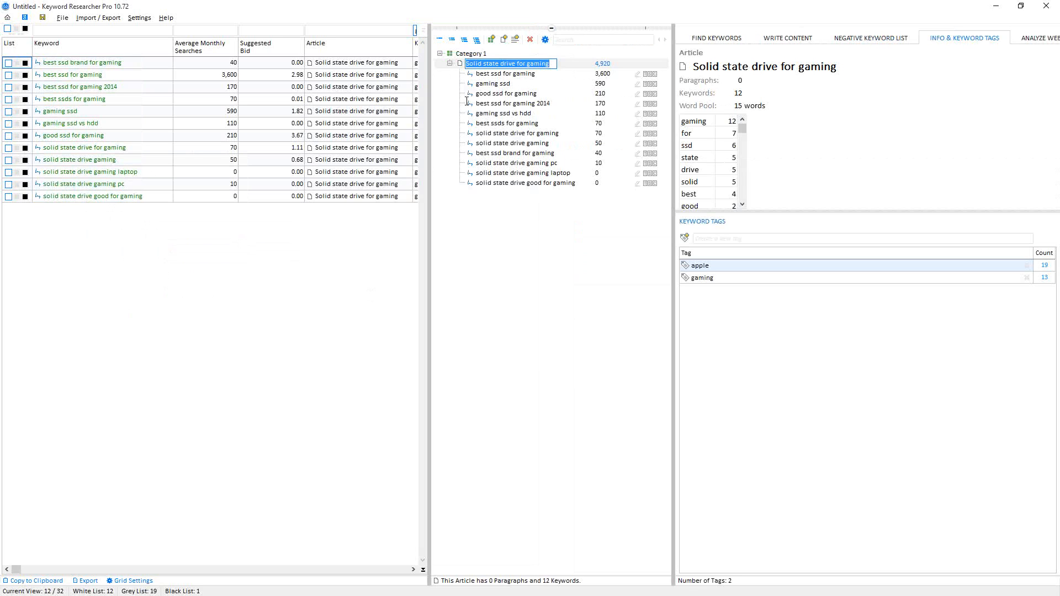
- Open the article in the Write Content editor and resize the panes to widen the editor
{"action": "left_click", "coordinate": [551, 28]}
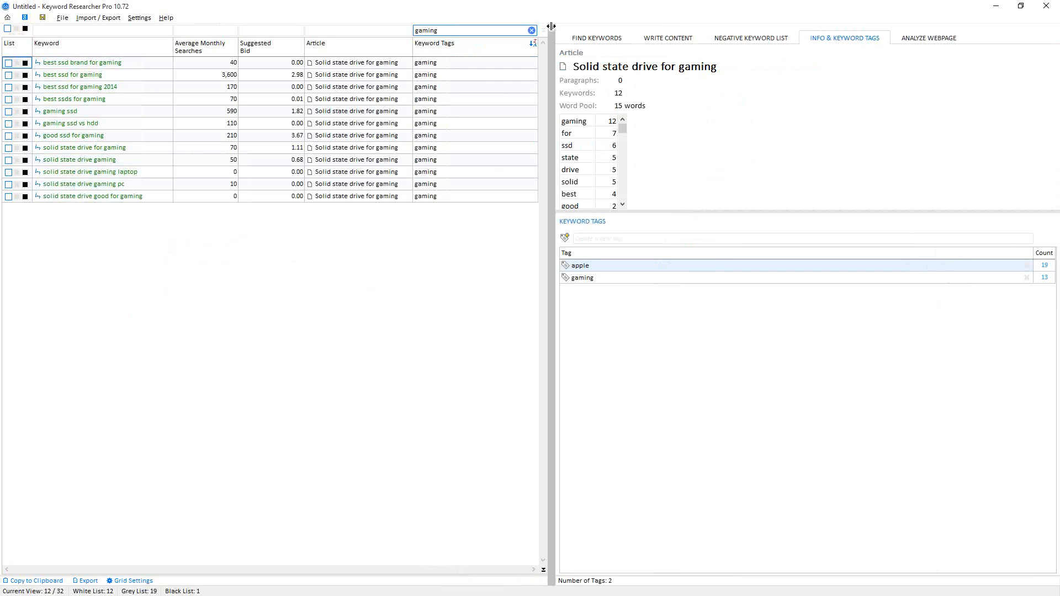
{"action": "left_click", "coordinate": [551, 29]}
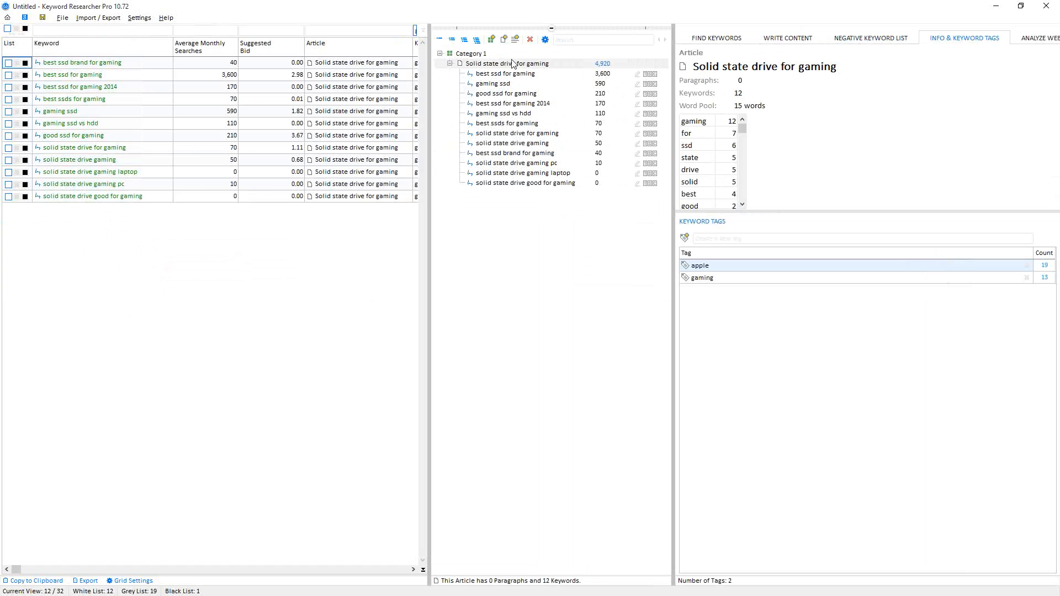
{"action": "left_click", "coordinate": [791, 44]}
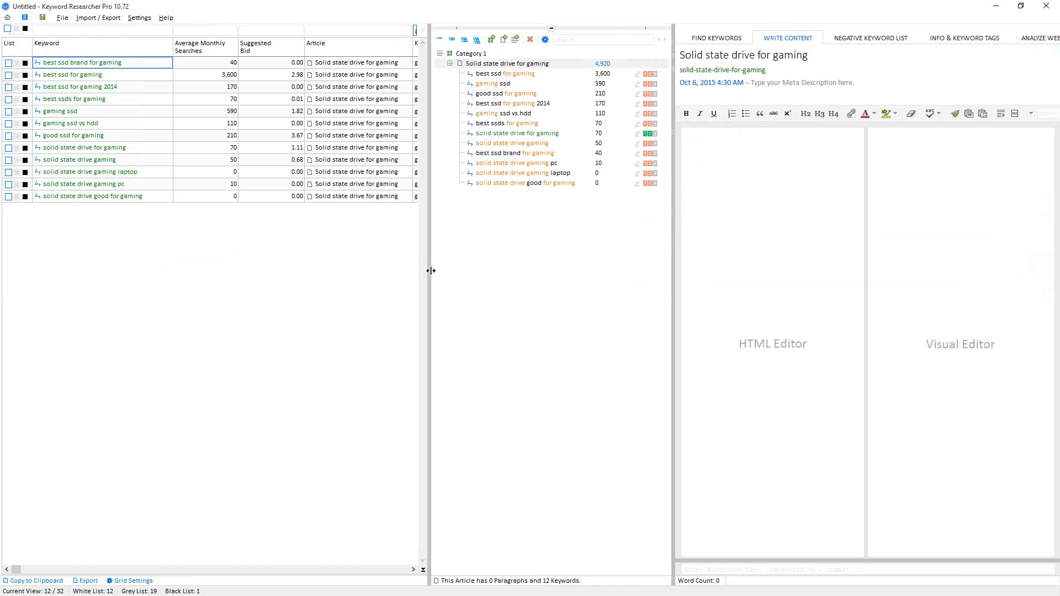
{"action": "left_click_drag", "start_coordinate": [433, 265], "coordinate": [141, 263]}
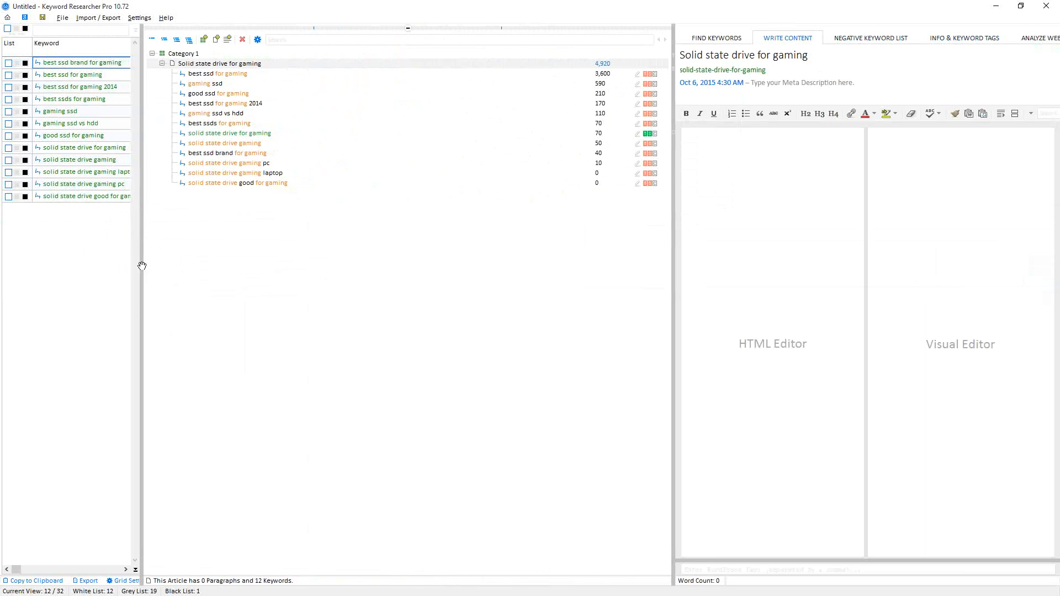
{"action": "left_click_drag", "start_coordinate": [672, 283], "coordinate": [296, 270]}
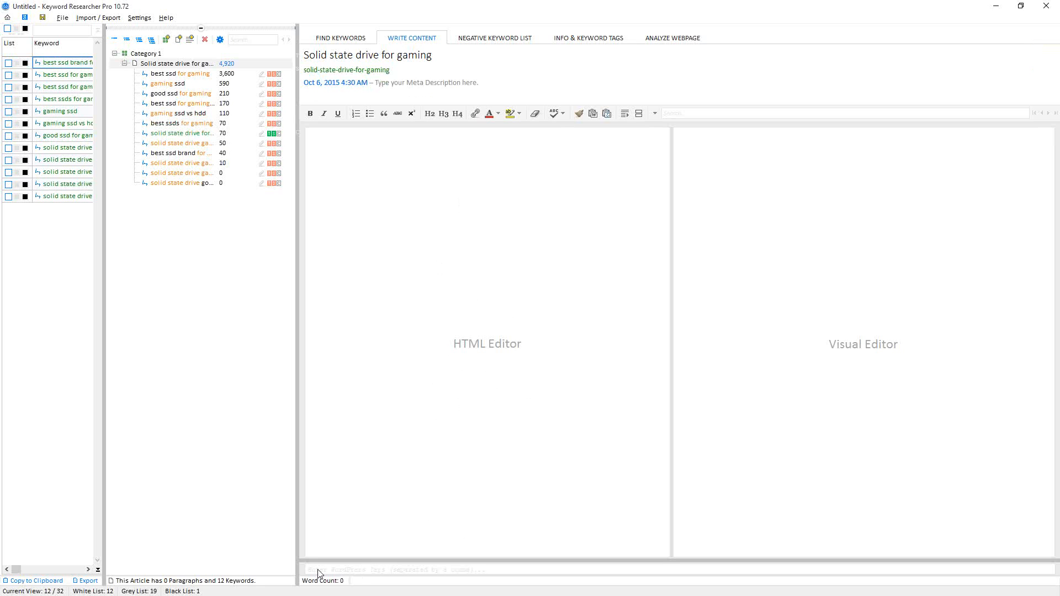
- Paste the prepared article text into the HTML editor
{"action": "mouse_move", "coordinate": [368, 70]}
{"action": "left_click", "coordinate": [452, 244]}
{"action": "key", "text": "ctrl+v"}
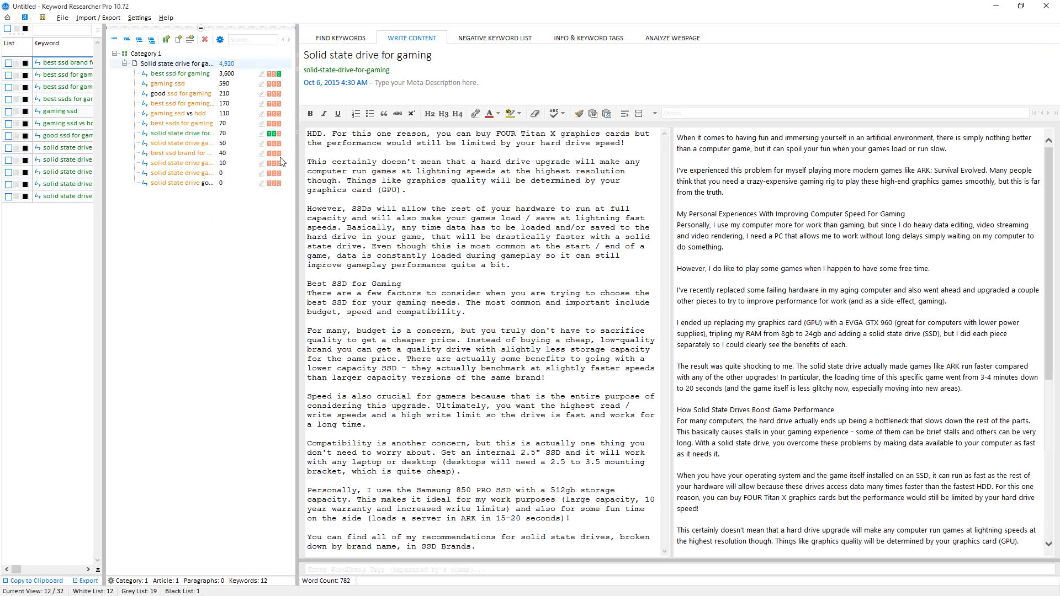
- Prepend 'Best' to the article title
{"action": "left_click", "coordinate": [279, 74]}
{"action": "left_click_drag", "start_coordinate": [298, 285], "coordinate": [358, 276]}
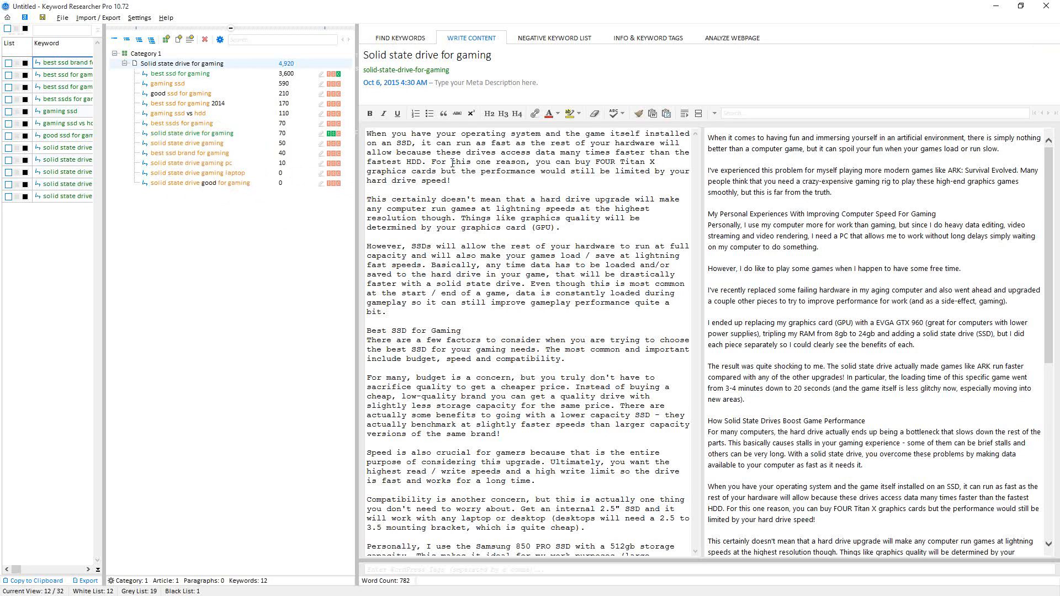
{"action": "triple_click", "coordinate": [449, 56]}
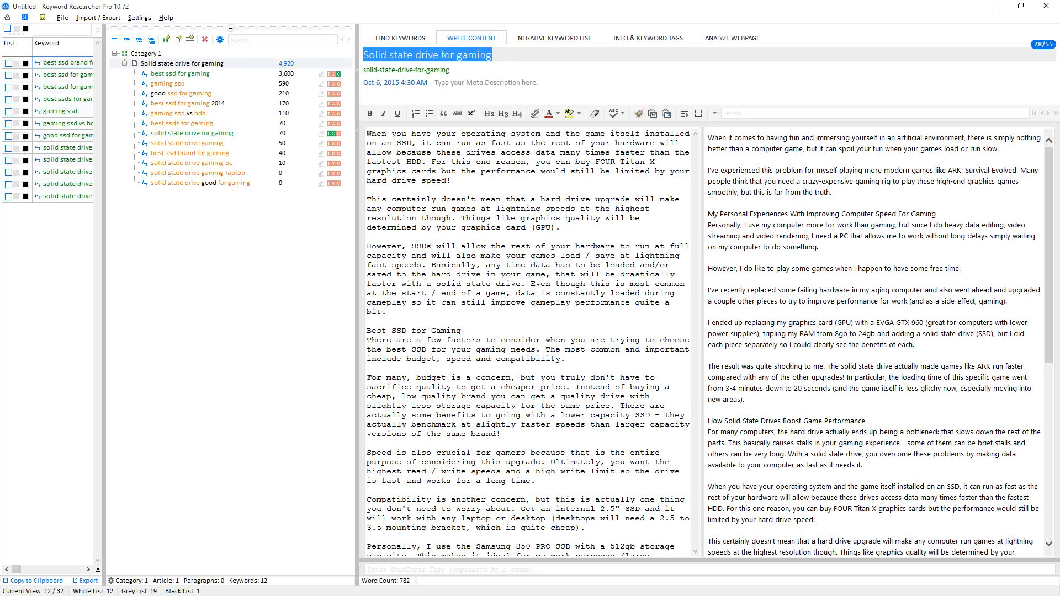
{"action": "left_click", "coordinate": [499, 52]}
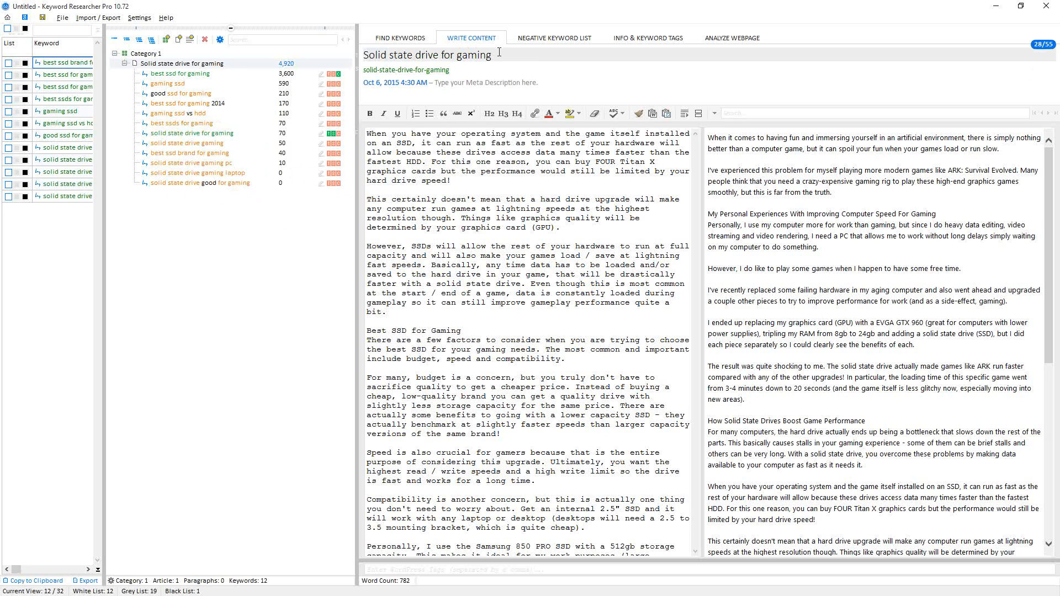
{"action": "left_click", "coordinate": [365, 55]}
{"action": "type", "text": "Best"}
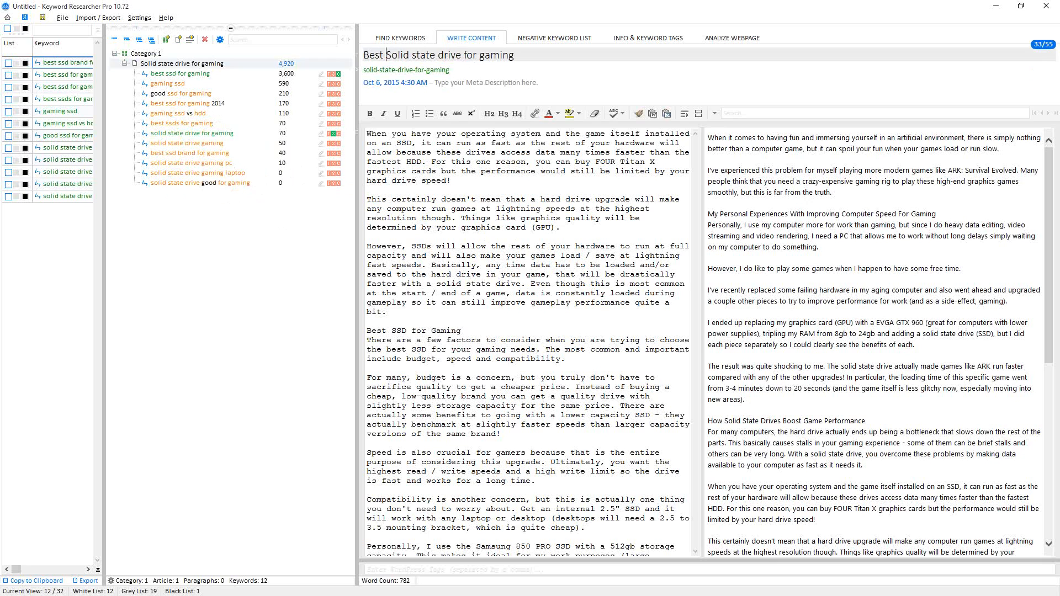
- Edit the article title to read 'Best Solid State Drives for Gaming'
{"action": "left_click", "coordinate": [416, 56]}
{"action": "key", "text": "BackSpace"}
{"action": "type", "text": "S"}
{"action": "left_click_drag", "start_coordinate": [440, 56], "coordinate": [447, 55]}
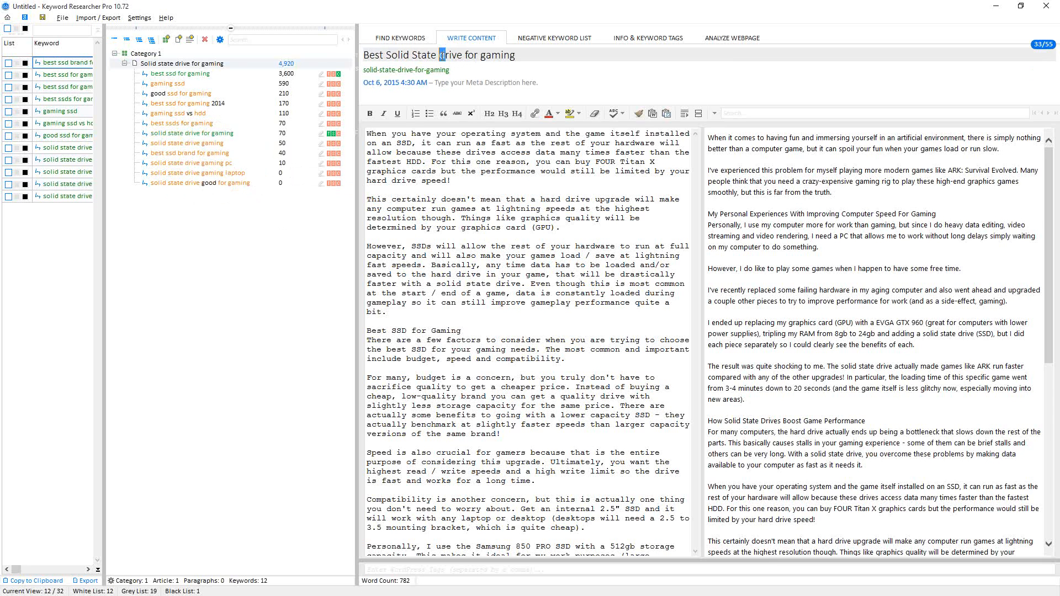
{"action": "type", "text": "Drives"}
{"action": "left_click_drag", "start_coordinate": [486, 56], "coordinate": [493, 55]}
{"action": "type", "text": "Gaming"}
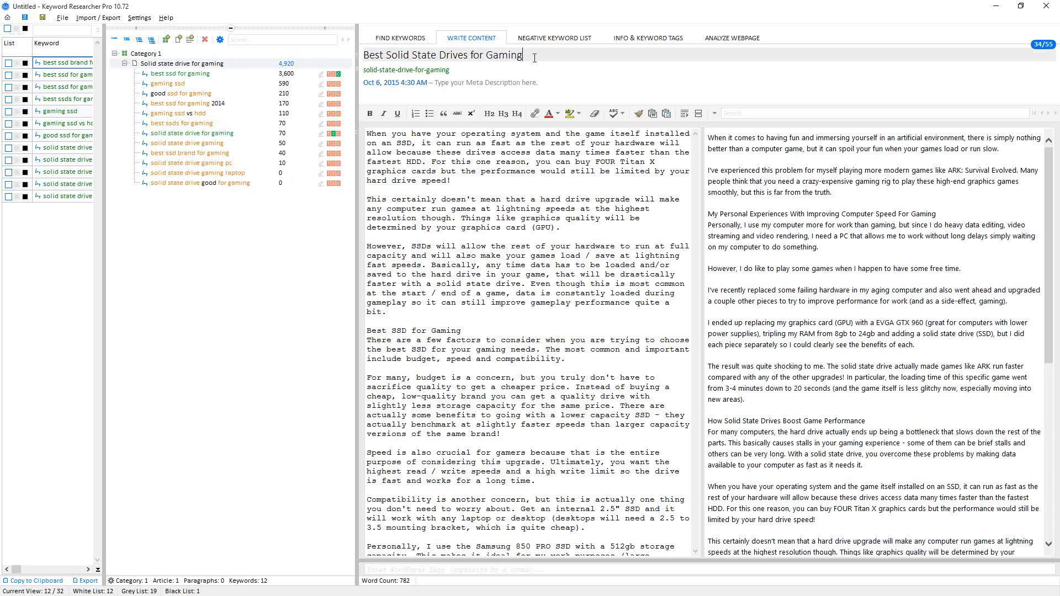
{"action": "type", "text": " PCs"}
- Append 'PCs' to the article title so it reads 'Best Solid State Drives for Gaming PCs'
{"action": "left_click", "coordinate": [292, 290]}
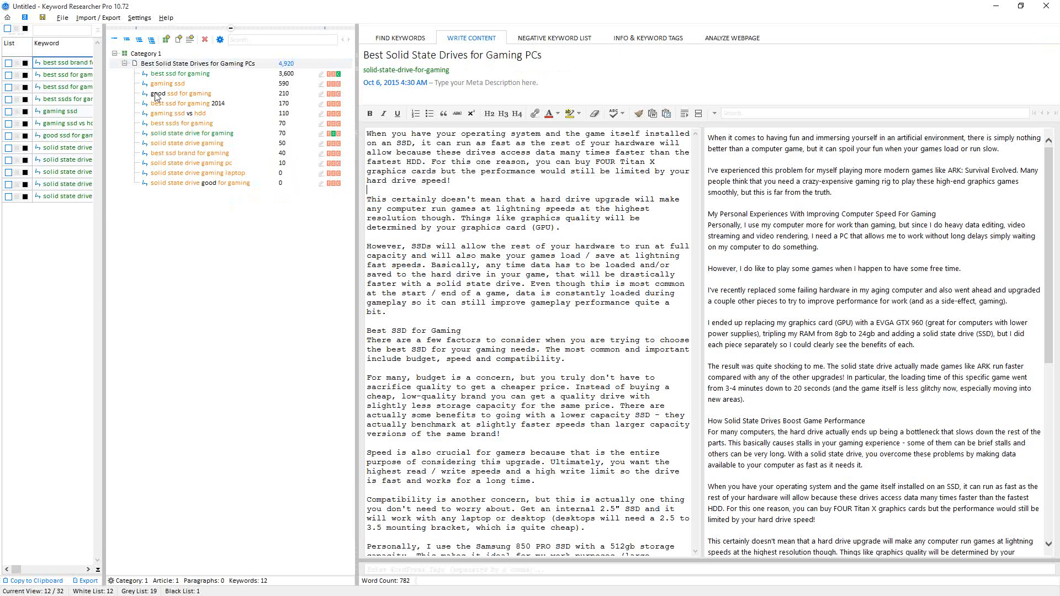
- Add the sentence 'It can be good to make this upgrade.' to the end of the first paragraph
{"action": "left_click", "coordinate": [462, 178]}
{"action": "type", "text": "I c"}
{"action": "type", "text": "t can be go"}
{"action": "type", "text": "od to make thi"}
{"action": "type", "text": "s upgrade."}
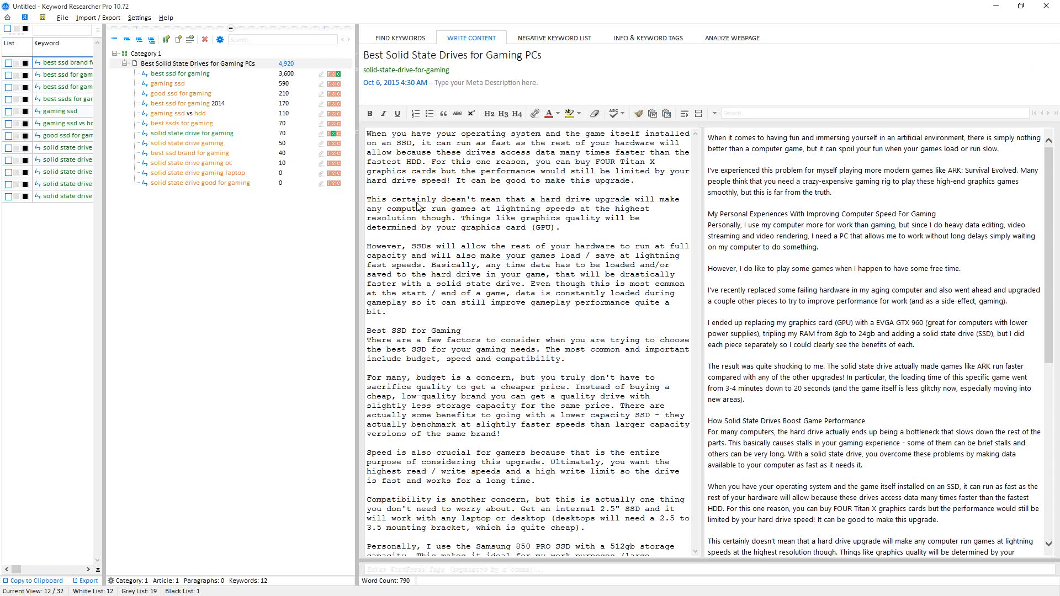
- Delete all of the article text from the HTML editor
{"action": "scroll", "coordinate": [577, 399], "scroll_direction": "down", "scroll_amount": 2}
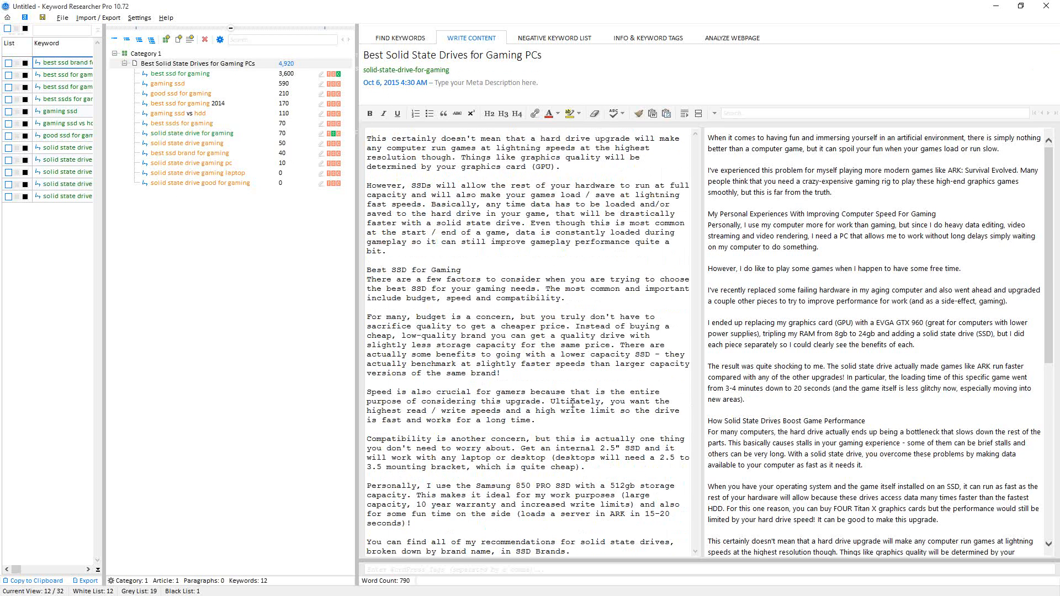
{"action": "left_click", "coordinate": [583, 544], "text": "shift"}
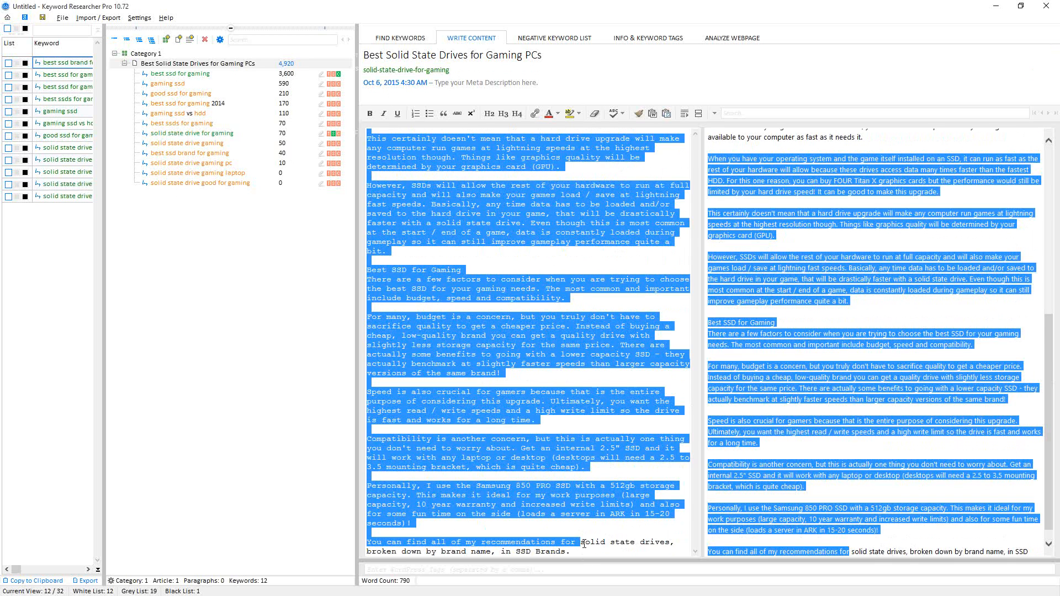
{"action": "key", "text": "ctrl+shift+End"}
{"action": "key", "text": "Delete"}
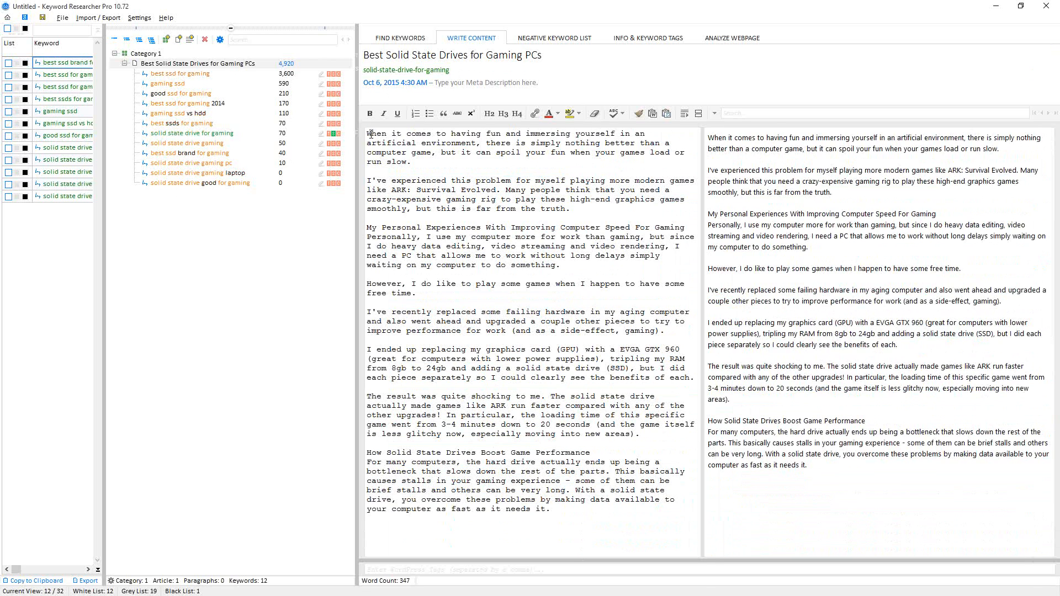
{"action": "key", "text": "ctrl+a"}
{"action": "key", "text": "Delete"}
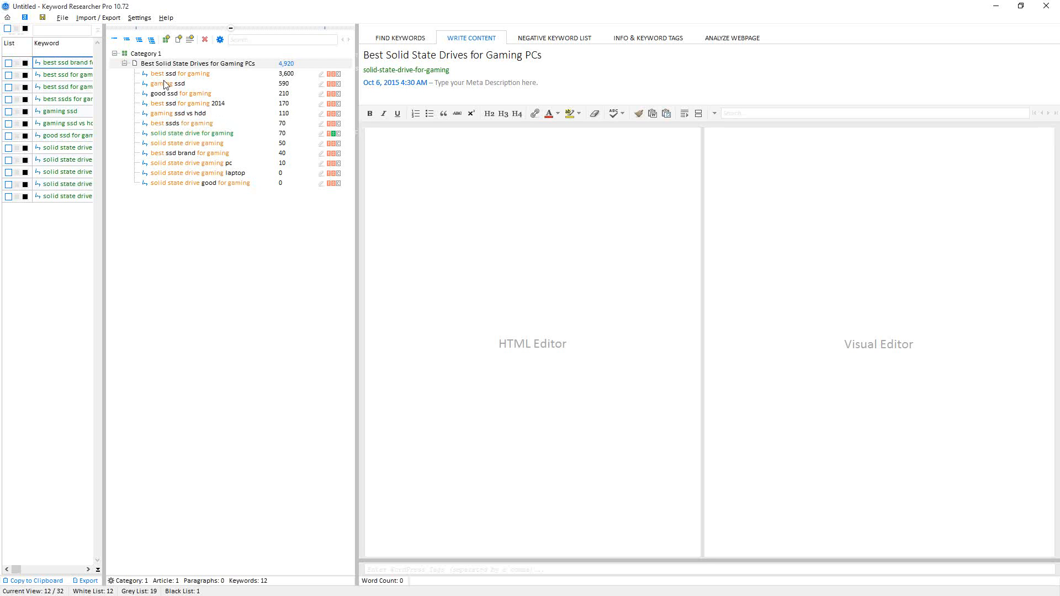
- Start an outline in the HTML editor with the lines 'Best', 'SSD vs HDD' and 'Brands'
{"action": "left_click", "coordinate": [399, 175]}
{"action": "key", "text": "alt+Tab"}
{"action": "left_click", "coordinate": [396, 164]}
{"action": "type", "text": "Best"}
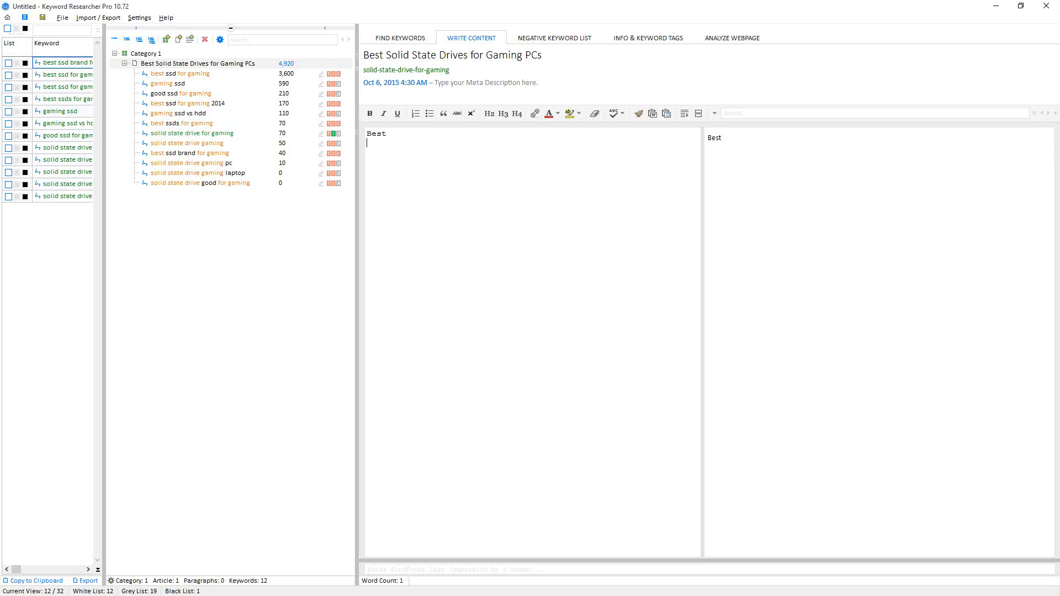
{"action": "key", "text": "Return"}
{"action": "type", "text": "SSD vs HDD"}
{"action": "key", "text": "Return"}
{"action": "type", "text": "Brands "}
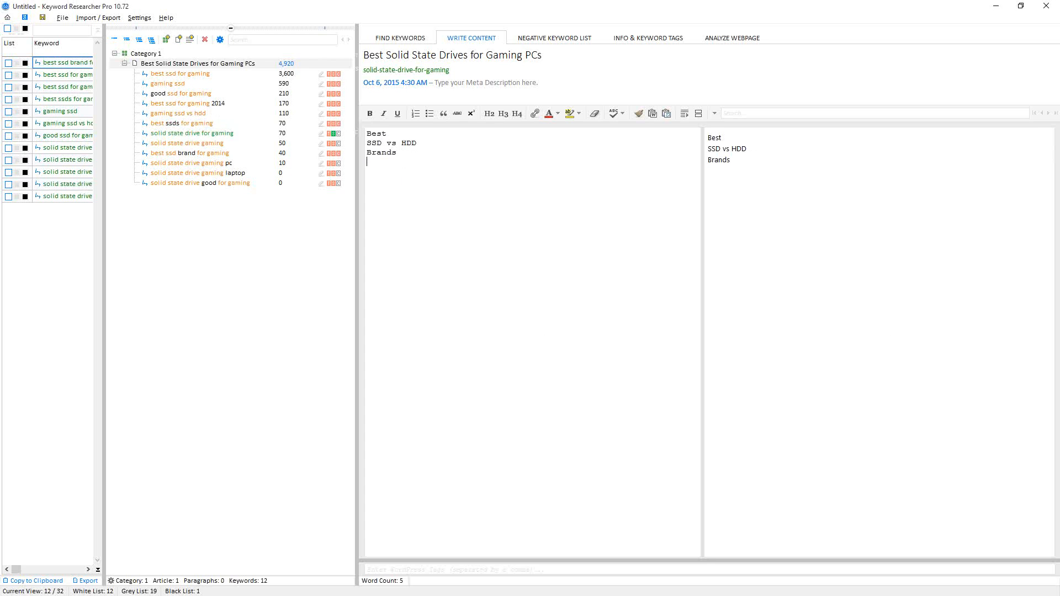
{"action": "type", "text": "PC / Mac"}
- Add the outline lines 'PC / Mac' and 'Desktop / Laptop'
{"action": "key", "text": "Return"}
{"action": "type", "text": "Desktop ?"}
{"action": "key", "text": "BackSpace"}
{"action": "type", "text": "/ Laptop"}
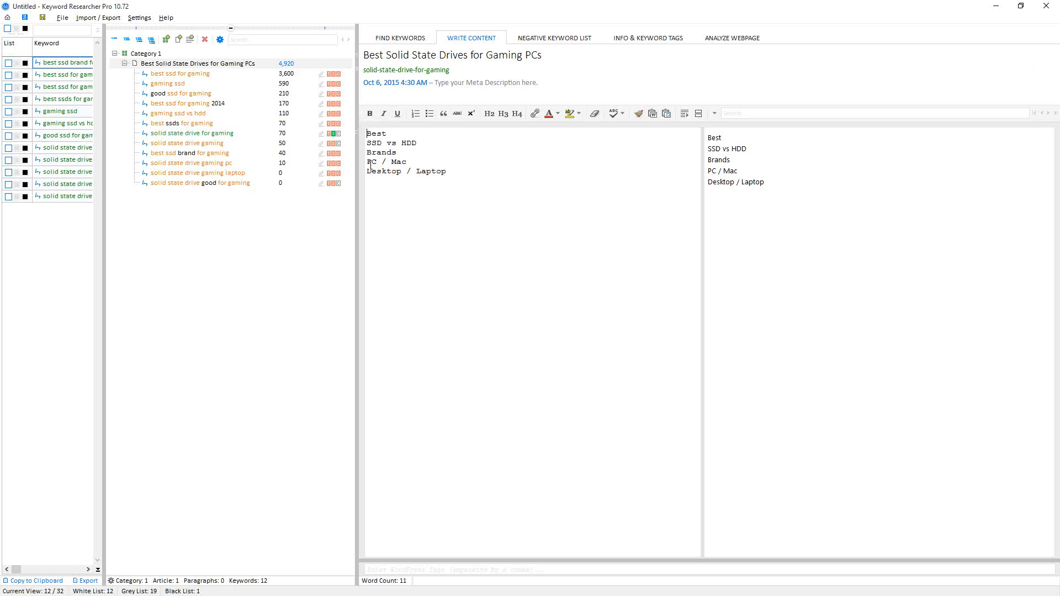
- Insert a 'Summary of topic' line with blank lines above the outline
{"action": "key", "text": "Return"}
{"action": "key", "text": "Return"}
{"action": "key", "text": "Return"}
{"action": "left_click", "coordinate": [368, 136]}
{"action": "type", "text": "Sum"}
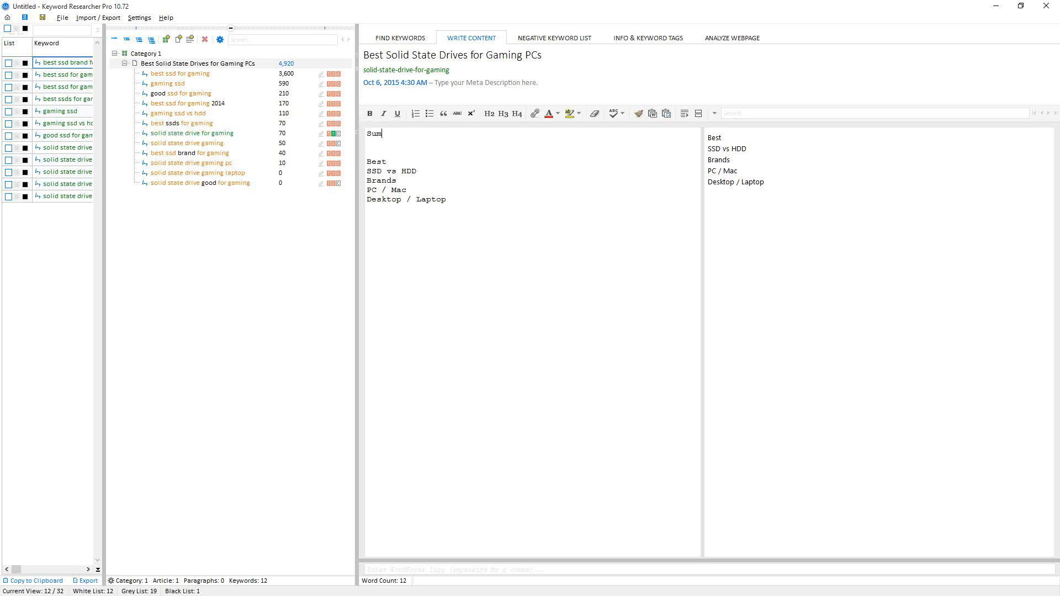
{"action": "type", "text": "mary"}
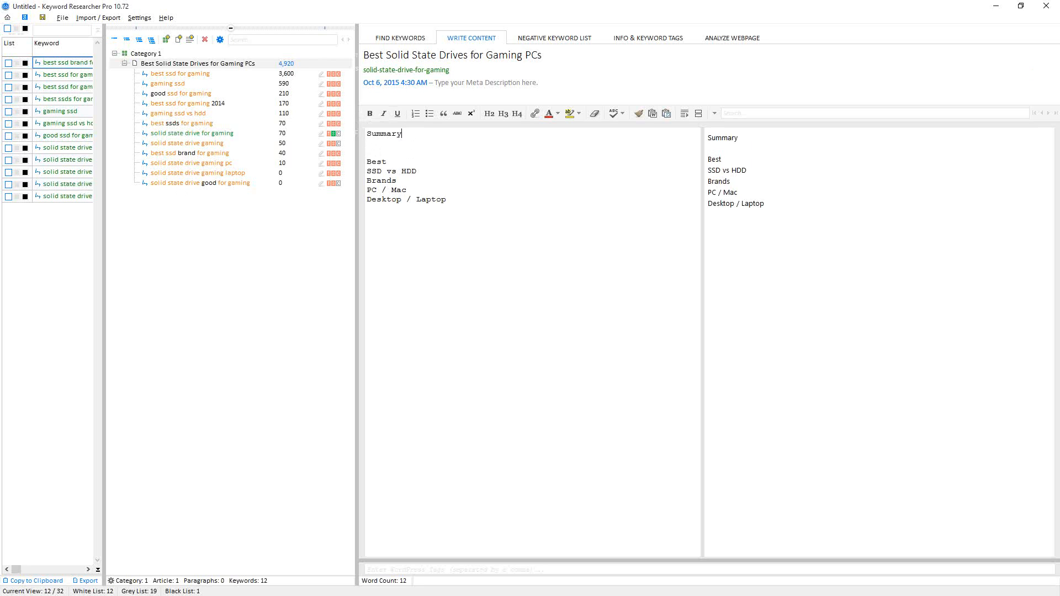
{"action": "type", "text": " of topic"}
- Insert blank lines after the 'Best' outline line
{"action": "left_click_drag", "start_coordinate": [366, 161], "coordinate": [468, 203]}
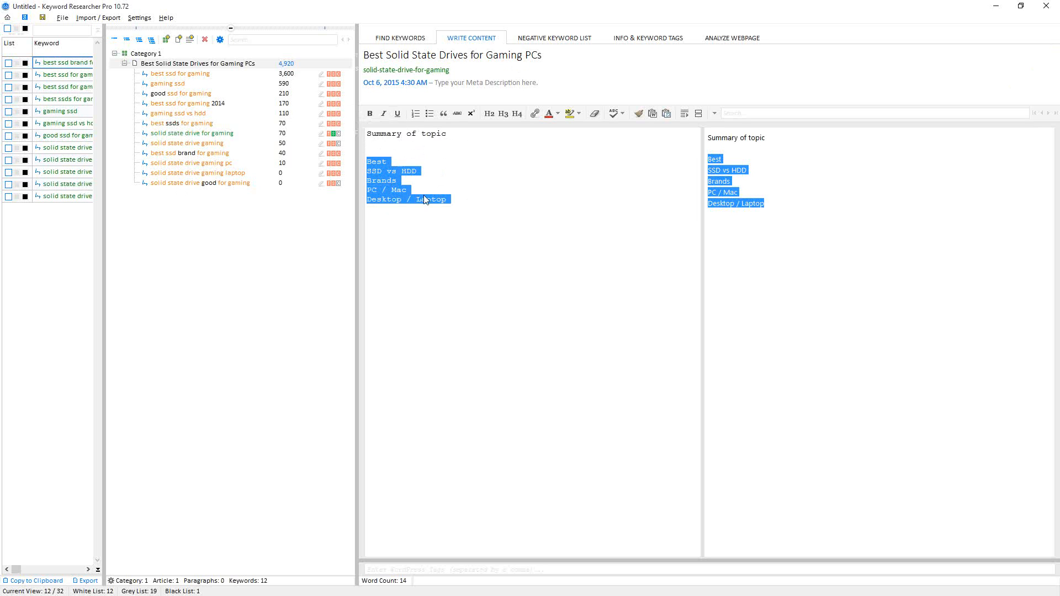
{"action": "left_click", "coordinate": [395, 161]}
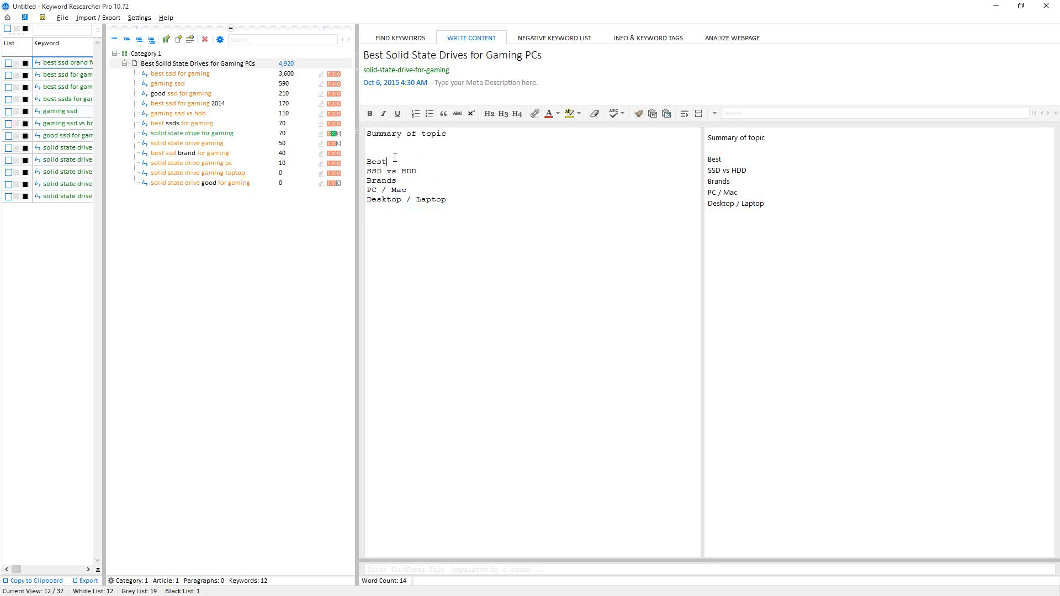
{"action": "key", "text": "Return"}
{"action": "key", "text": "Return"}
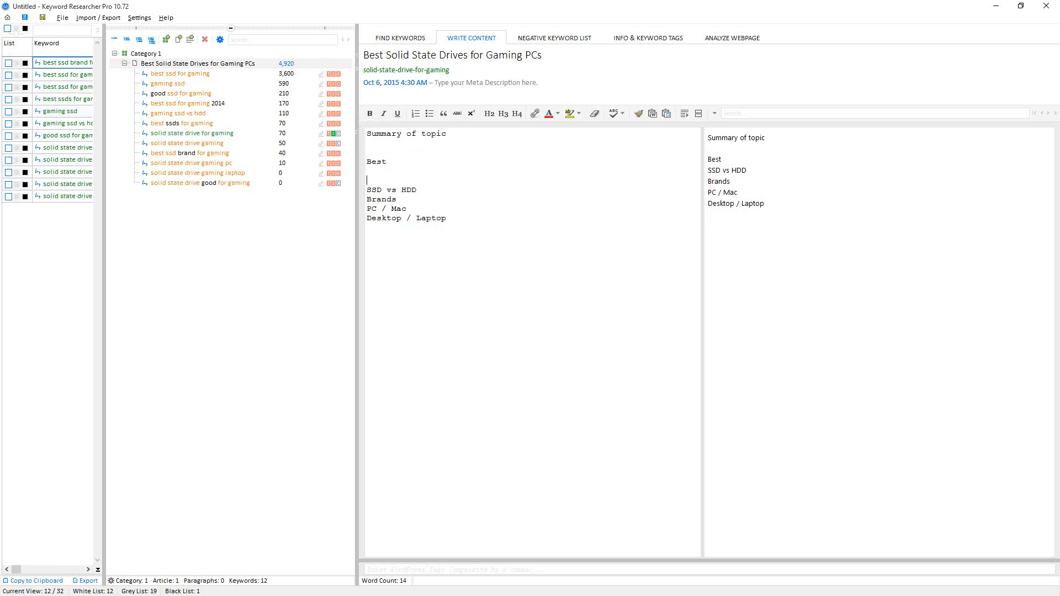
- Rewrite the 'Best' line as the heading 'Picking the Best SSD for Gaming'
{"action": "left_click", "coordinate": [398, 162]}
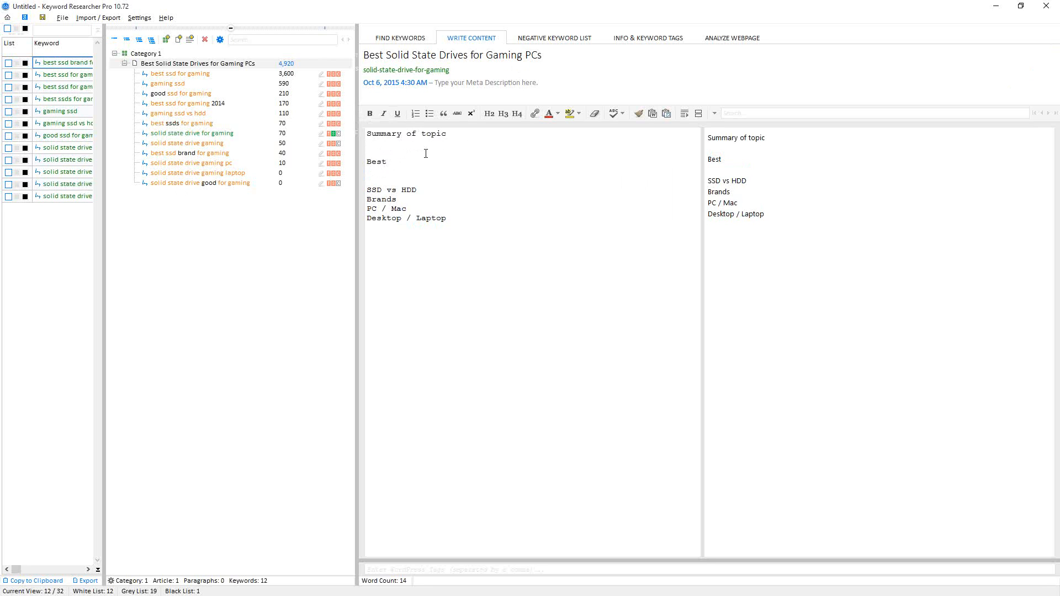
{"action": "type", "text": "Gaming S"}
{"action": "type", "text": "SD"}
{"action": "type", "text": "H"}
{"action": "key", "text": "BackSpace"}
{"action": "type", "text": "Pick"}
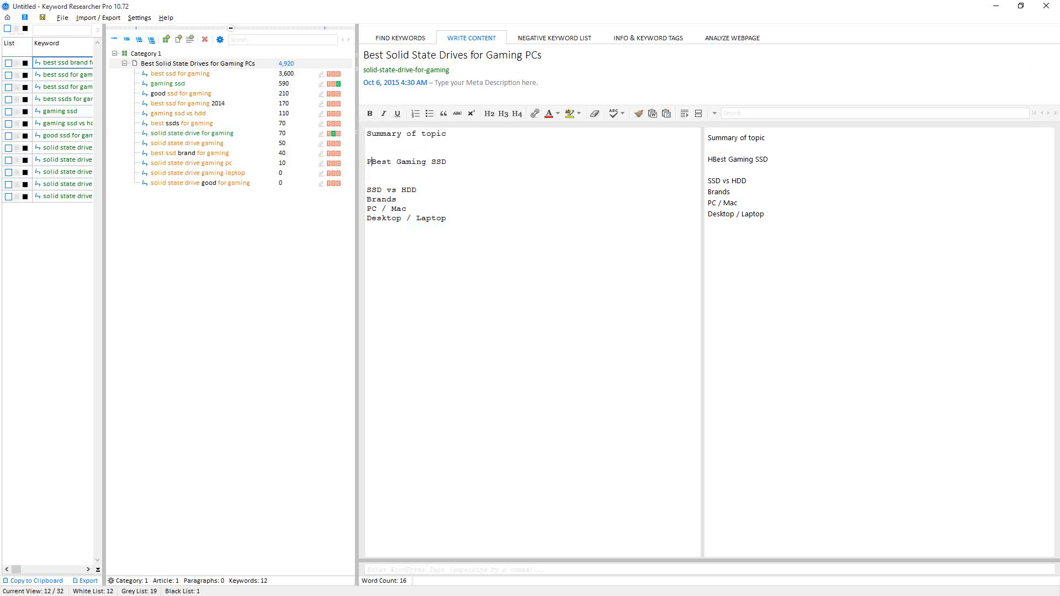
{"action": "type", "text": "ing the Best "}
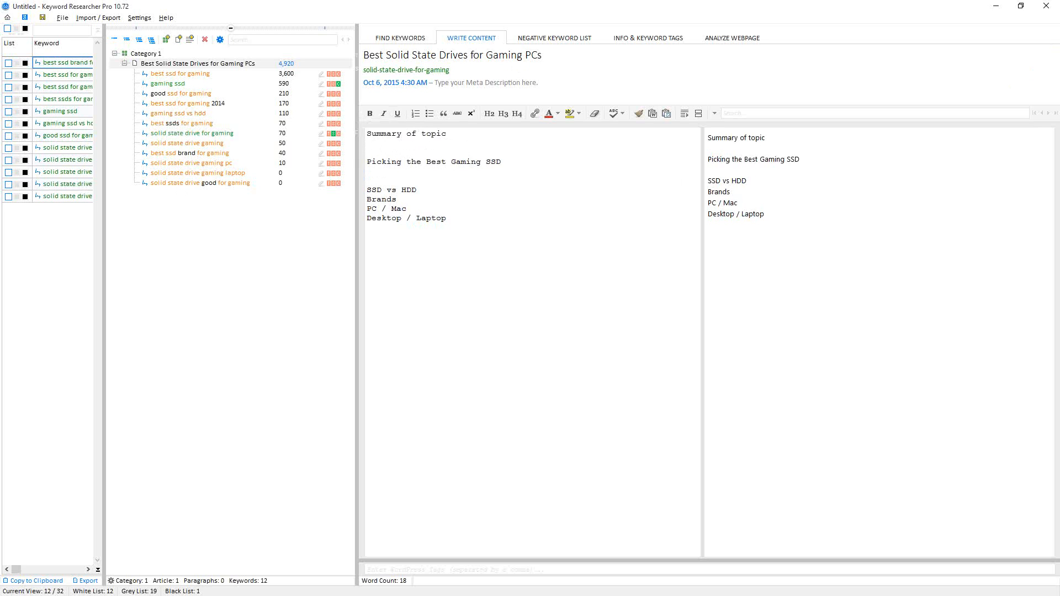
{"action": "type", "text": "SSD for"}
{"action": "key", "text": "End"}
{"action": "key", "text": "BackSpace"}
{"action": "key", "text": "BackSpace"}
{"action": "key", "text": "BackSpace"}
{"action": "left_click", "coordinate": [405, 172]}
{"action": "left_click_drag", "start_coordinate": [530, 163], "coordinate": [331, 165]}
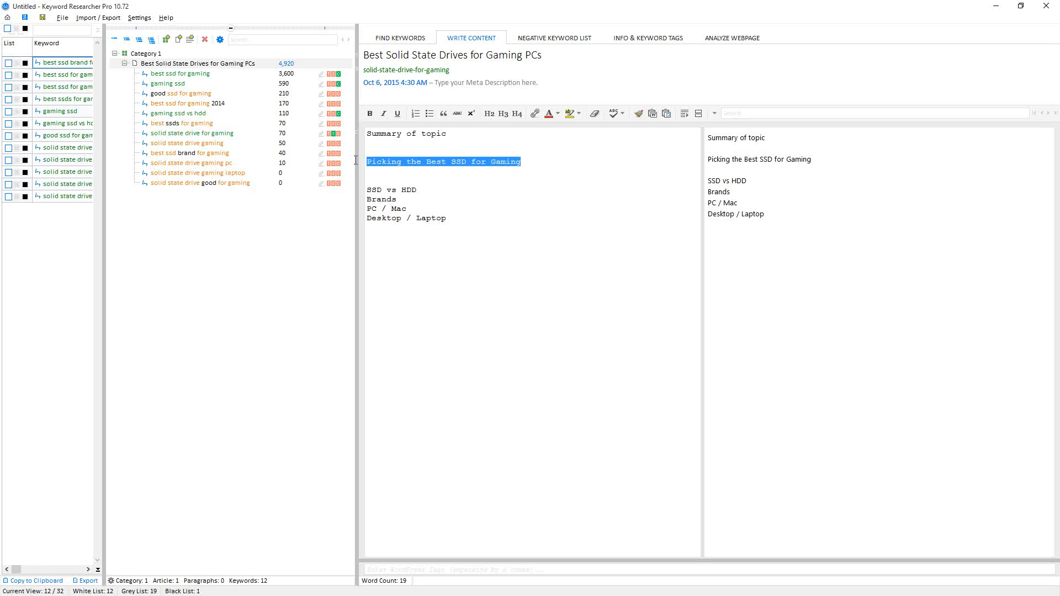
{"action": "left_click", "coordinate": [435, 154]}
{"action": "left_click_drag", "start_coordinate": [426, 162], "coordinate": [446, 163]}
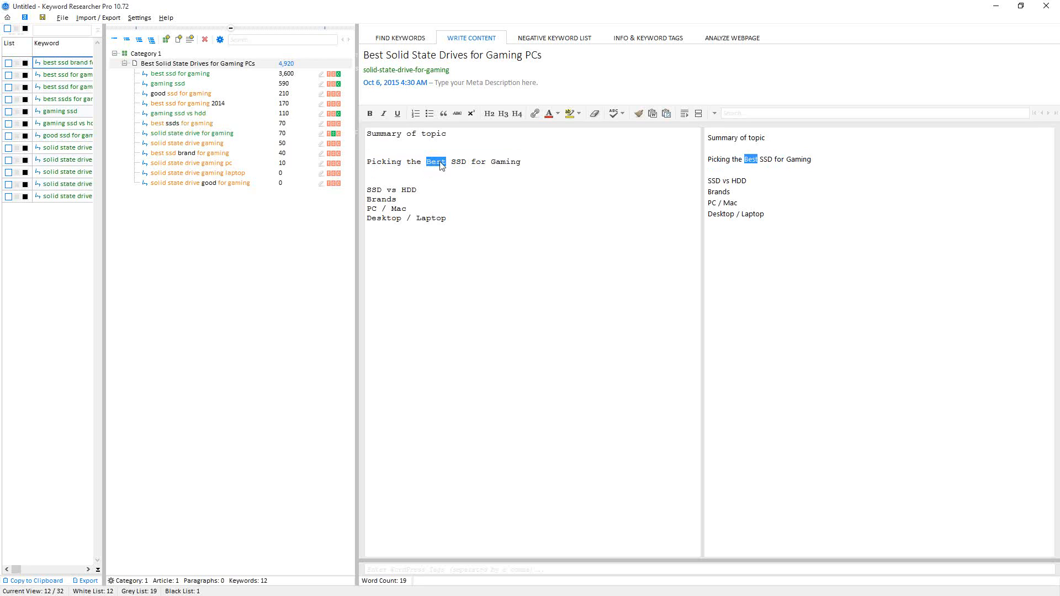
- Add the line 'More in-depth discussion about this sub-topic.' under the first heading
{"action": "left_click", "coordinate": [396, 169]}
{"action": "type", "text": "Sum"}
{"action": "key", "text": "BackSpace"}
{"action": "key", "text": "BackSpace"}
{"action": "key", "text": "BackSpace"}
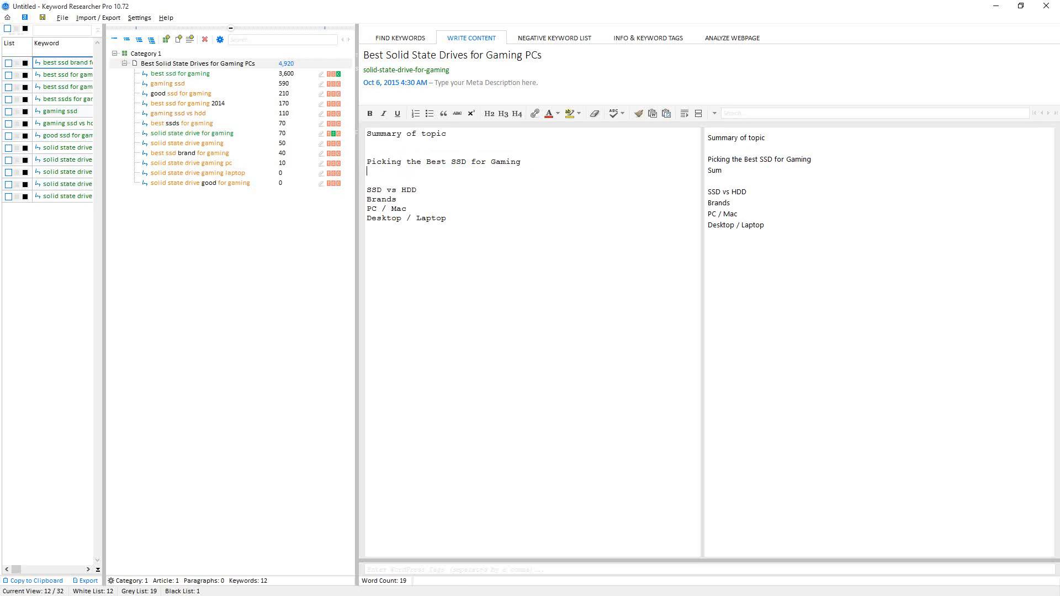
{"action": "type", "text": "More"}
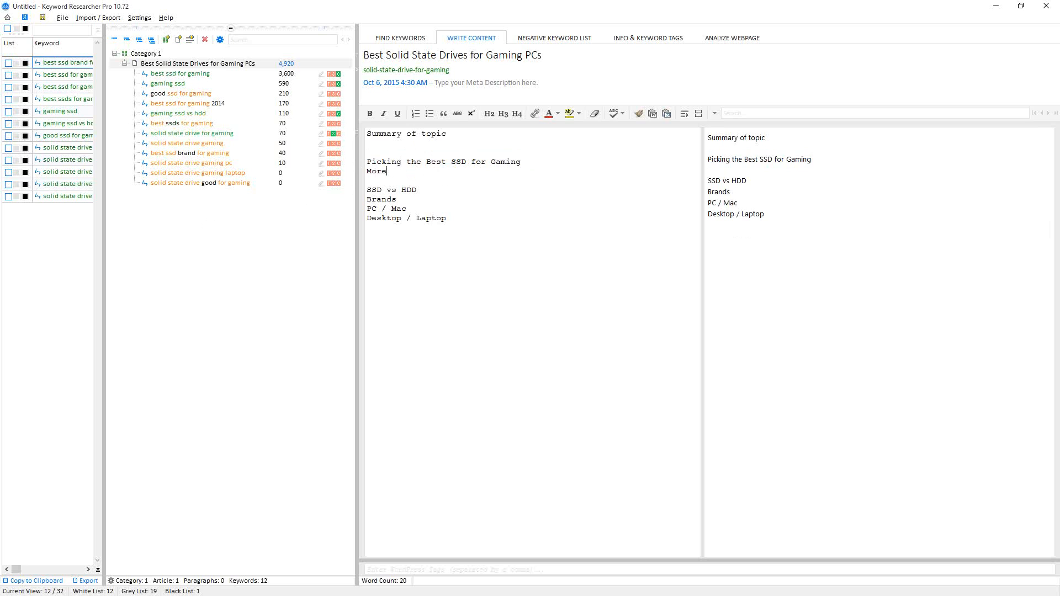
{"action": "type", "text": " in-depth discussion about this sub-topic."}
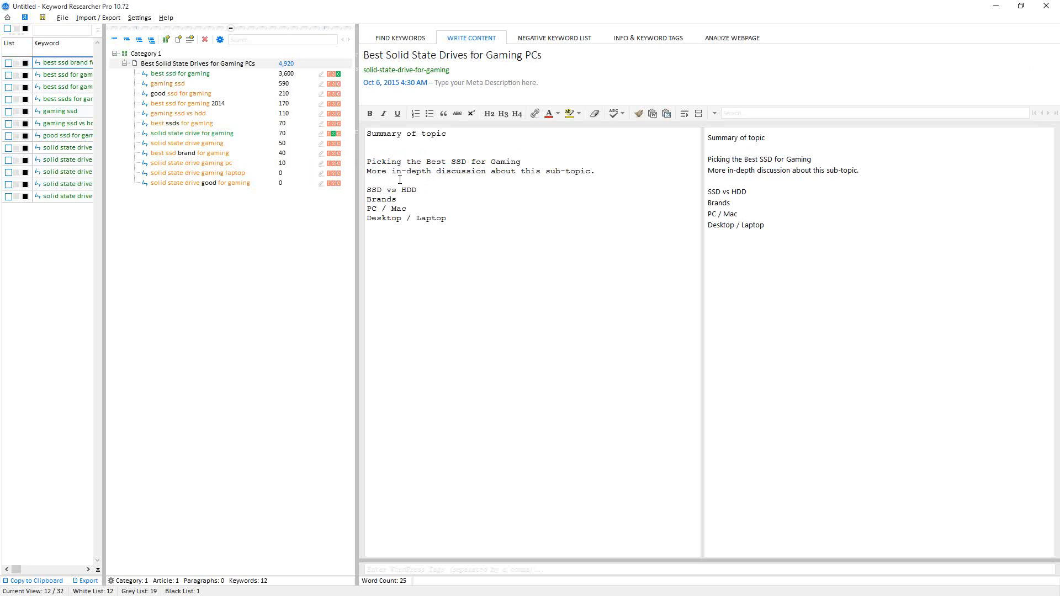
- Copy the placeholder line and paste it under the 'SSD vs HDD' and 'Brands' headings
{"action": "left_click_drag", "start_coordinate": [596, 171], "coordinate": [367, 171]}
{"action": "key", "text": "ctrl+c"}
{"action": "left_click", "coordinate": [421, 191]}
{"action": "key", "text": "Return"}
{"action": "key", "text": "ctrl+v"}
{"action": "key", "text": "Return"}
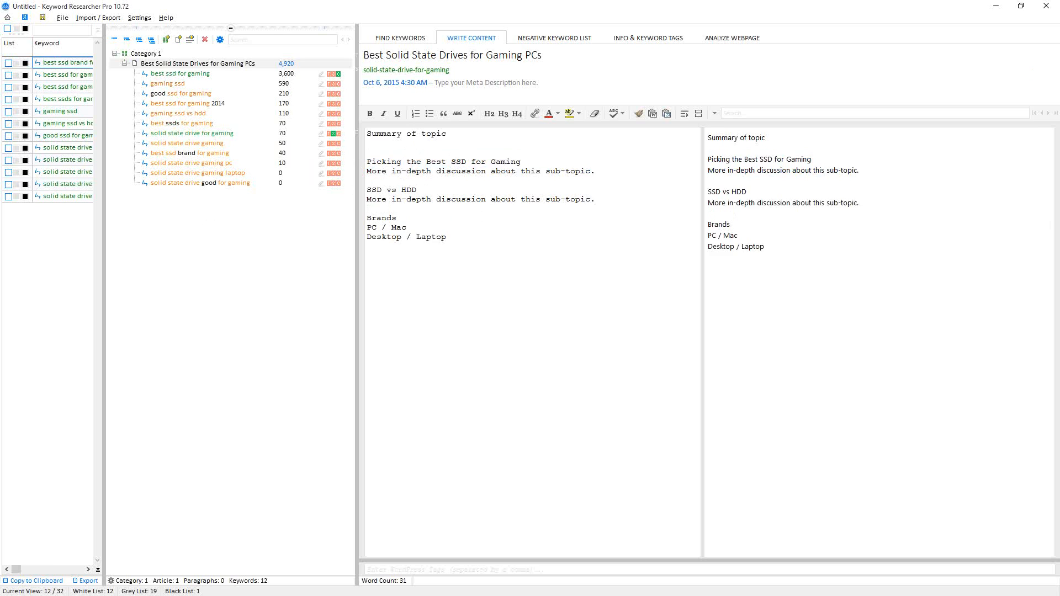
{"action": "key", "text": "Left"}
{"action": "key", "text": "Return"}
{"action": "key", "text": "ctrl+v"}
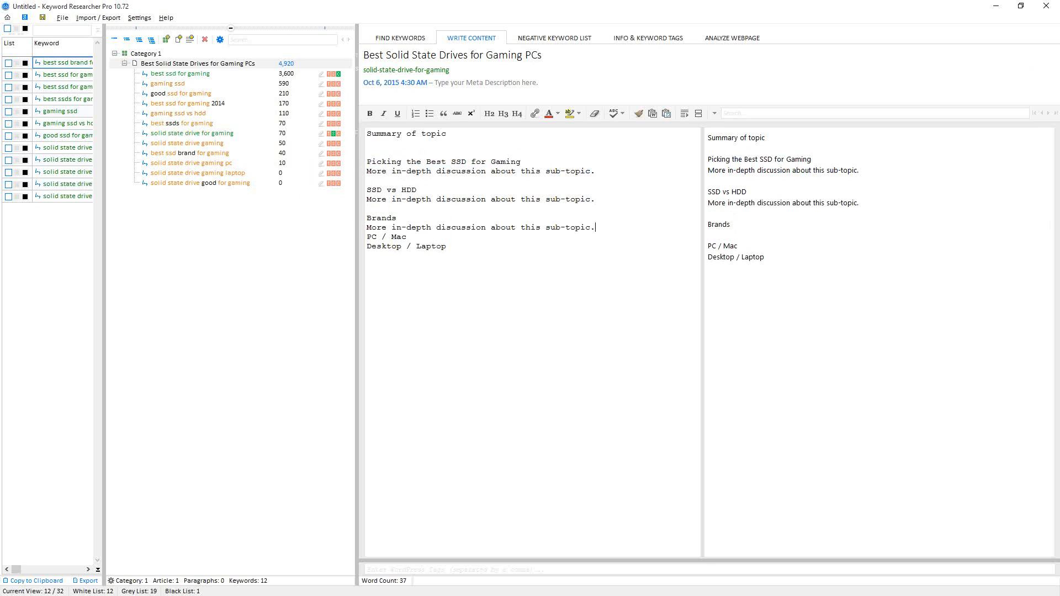
- Paste the placeholder line under the 'PC / Mac' and 'Desktop / Laptop' headings
{"action": "key", "text": "Return"}
{"action": "key", "text": "Down"}
{"action": "key", "text": "Down"}
{"action": "key", "text": "Left"}
{"action": "key", "text": "Return"}
{"action": "key", "text": "ctrl+v"}
{"action": "key", "text": "Return"}
{"action": "key", "text": "End"}
{"action": "key", "text": "Return"}
{"action": "key", "text": "ctrl+v"}
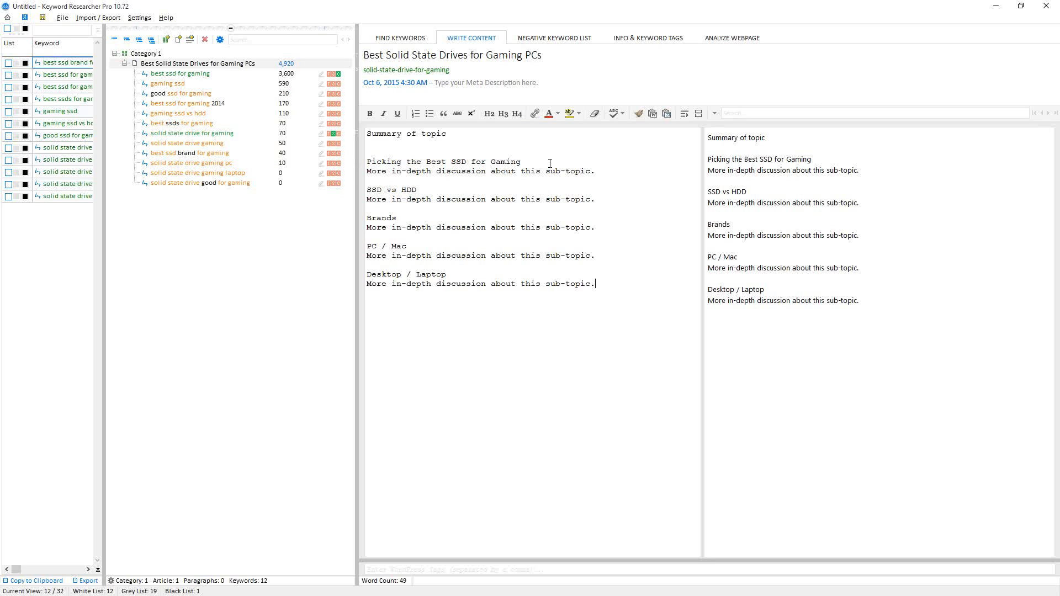
- Format 'Picking the Best SSD for Gaming' and 'SSD vs HDD' as H3 headings
{"action": "left_click_drag", "start_coordinate": [550, 164], "coordinate": [367, 162]}
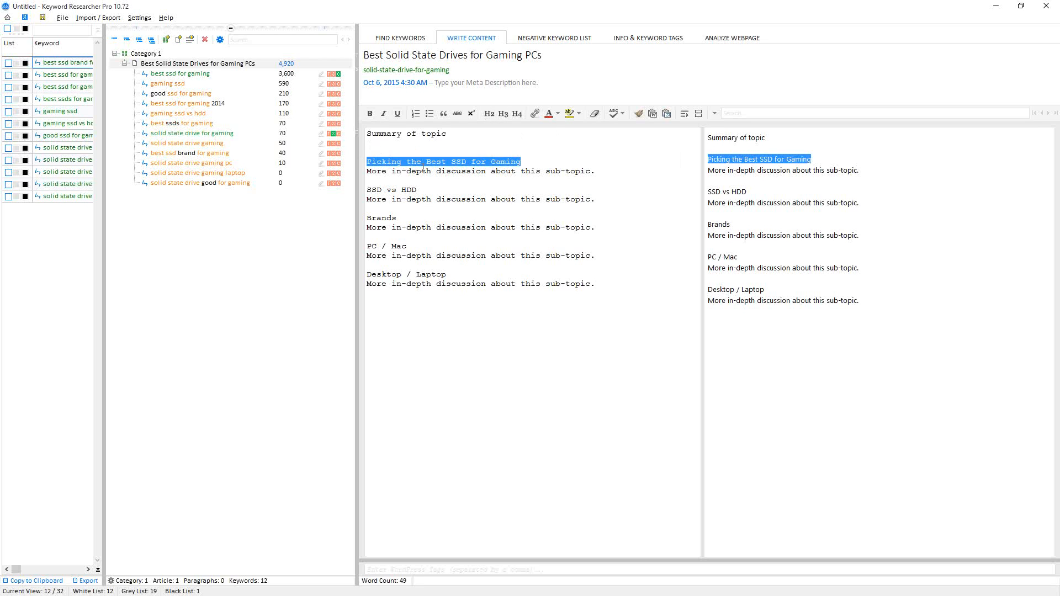
{"action": "left_click", "coordinate": [503, 114]}
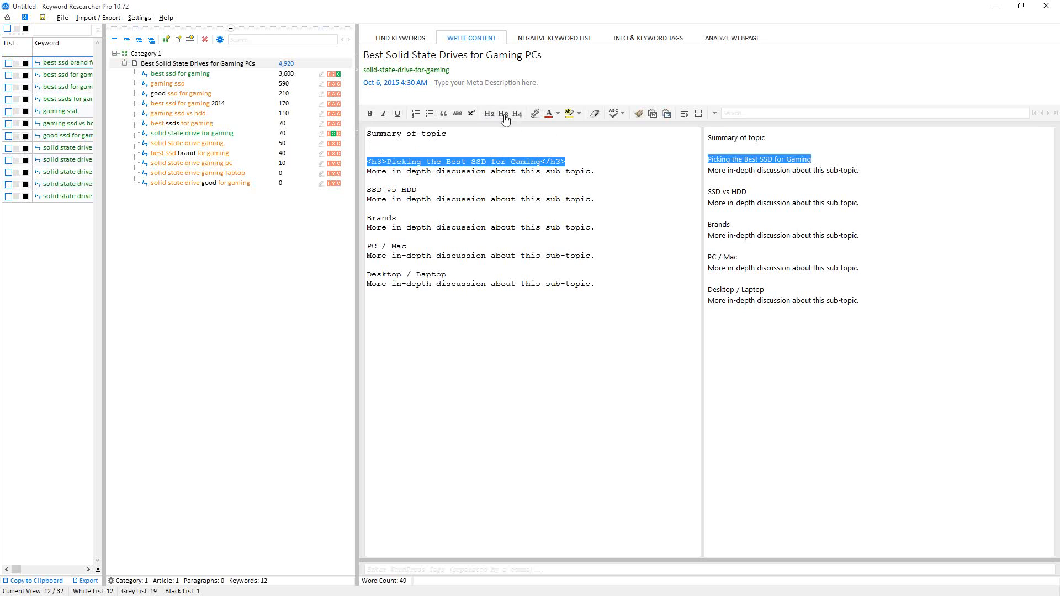
{"action": "left_click_drag", "start_coordinate": [418, 190], "coordinate": [353, 193]}
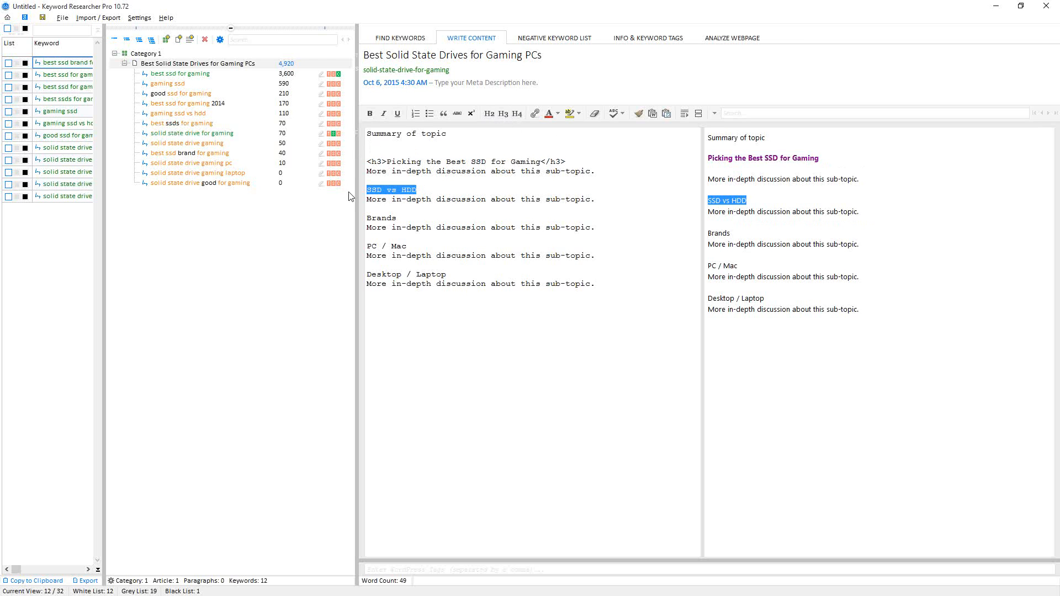
{"action": "left_click", "coordinate": [502, 113]}
- Format 'Brands', 'PC / Mac' and 'Desktop / Laptop' as H3 headings
{"action": "double_click", "coordinate": [381, 218]}
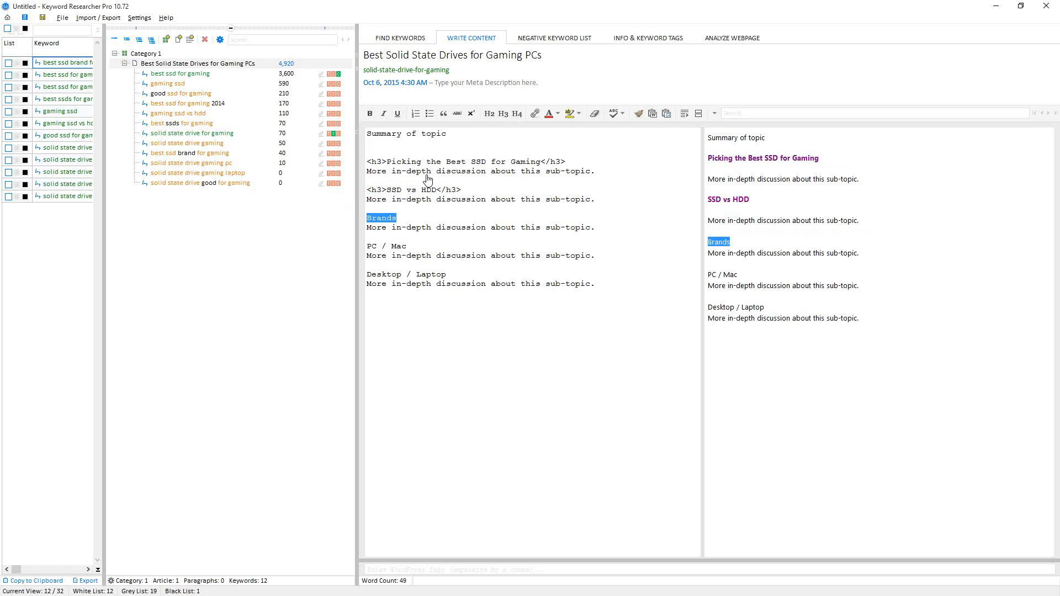
{"action": "left_click", "coordinate": [503, 114]}
{"action": "left_click_drag", "start_coordinate": [409, 246], "coordinate": [338, 247]}
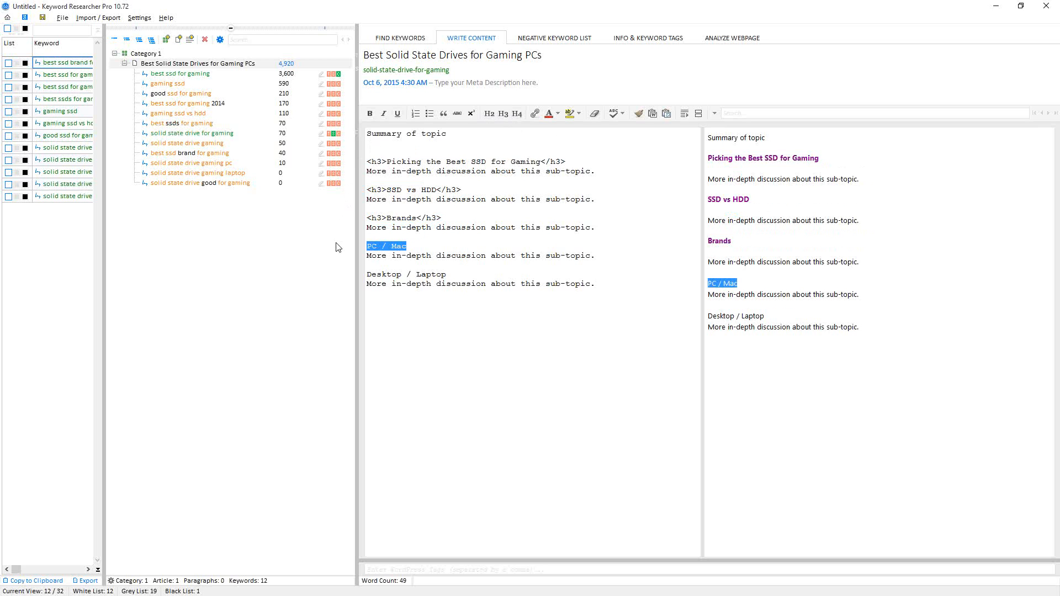
{"action": "left_click", "coordinate": [503, 113]}
{"action": "left_click_drag", "start_coordinate": [447, 275], "coordinate": [362, 278]}
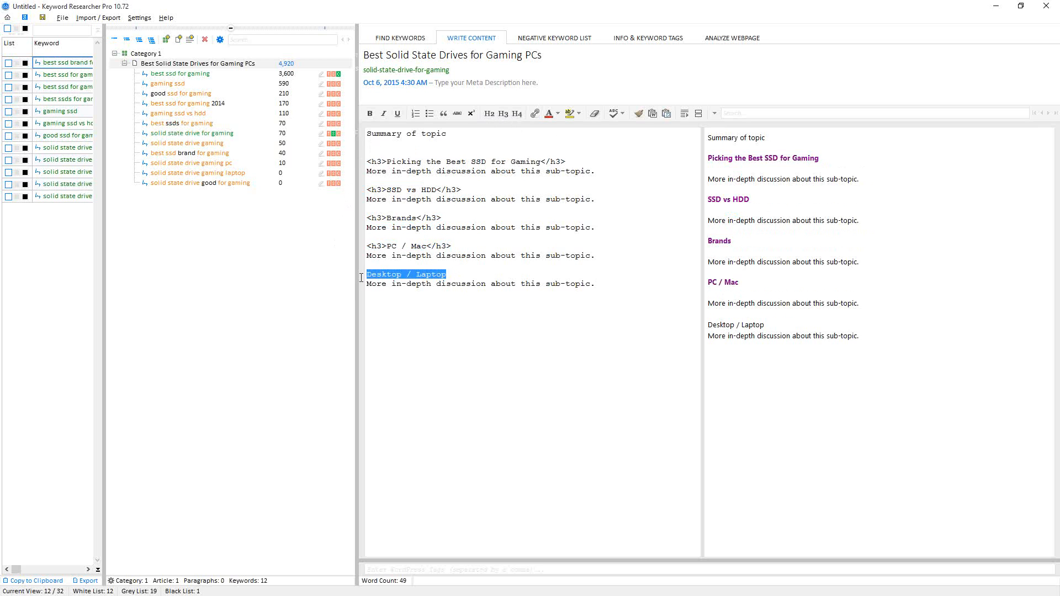
{"action": "left_click", "coordinate": [500, 118]}
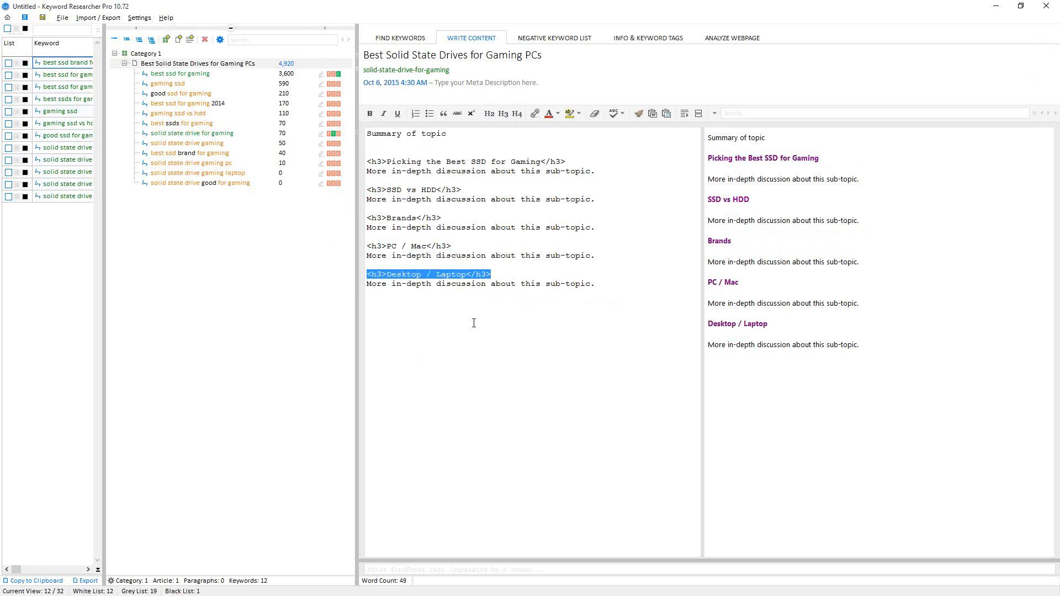
- Replace the 'Summary of topic' line with the copied two-paragraph sample text about hard drive upgrades and SSDs
{"action": "left_click", "coordinate": [491, 268]}
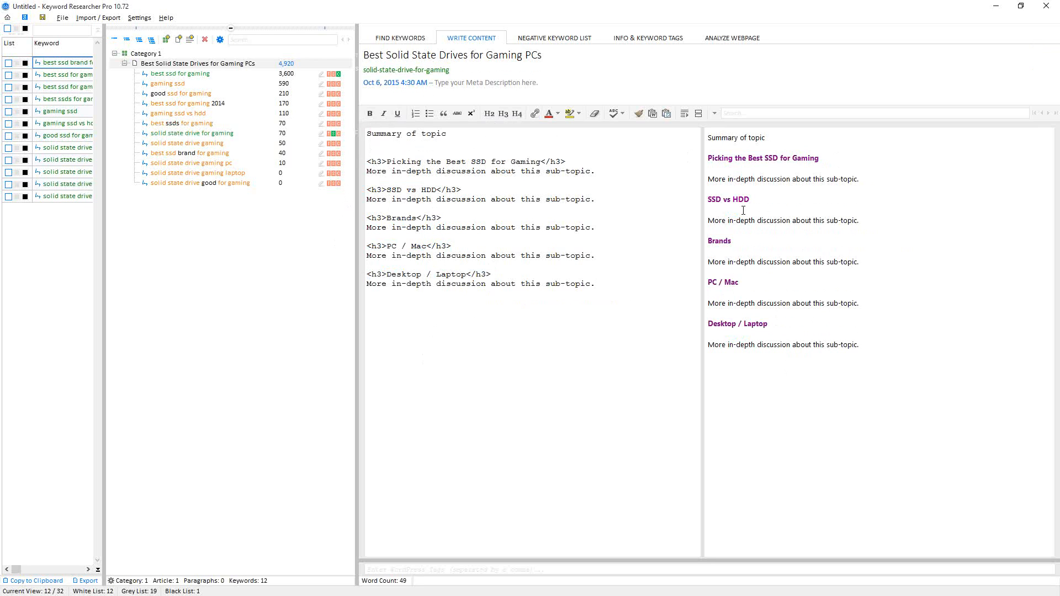
{"action": "left_click", "coordinate": [710, 138]}
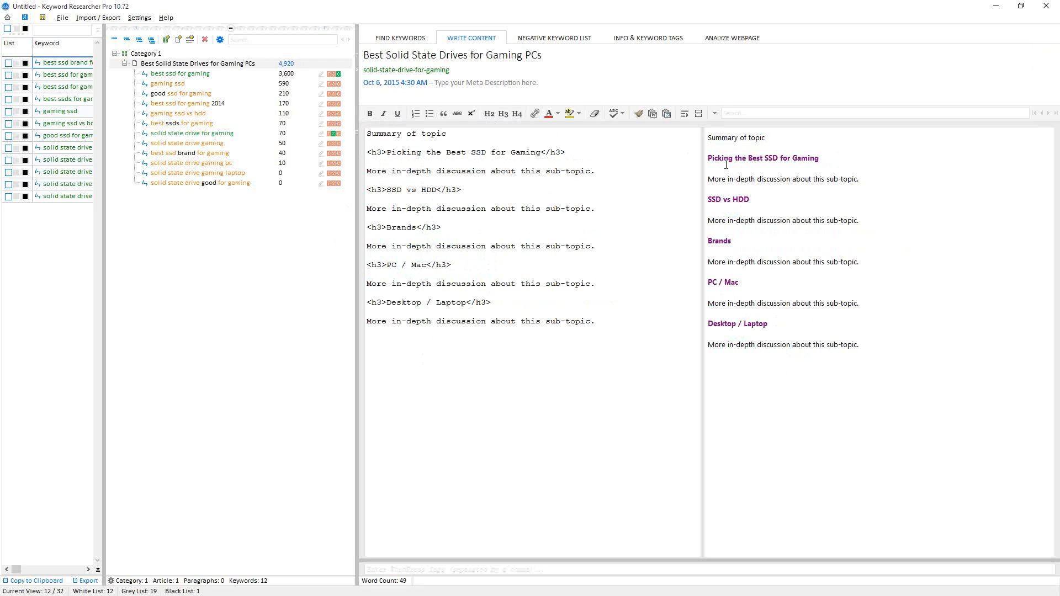
{"action": "left_click_drag", "start_coordinate": [710, 179], "coordinate": [865, 181]}
{"action": "left_click", "coordinate": [458, 136]}
{"action": "left_click_drag", "start_coordinate": [365, 136], "coordinate": [463, 134]}
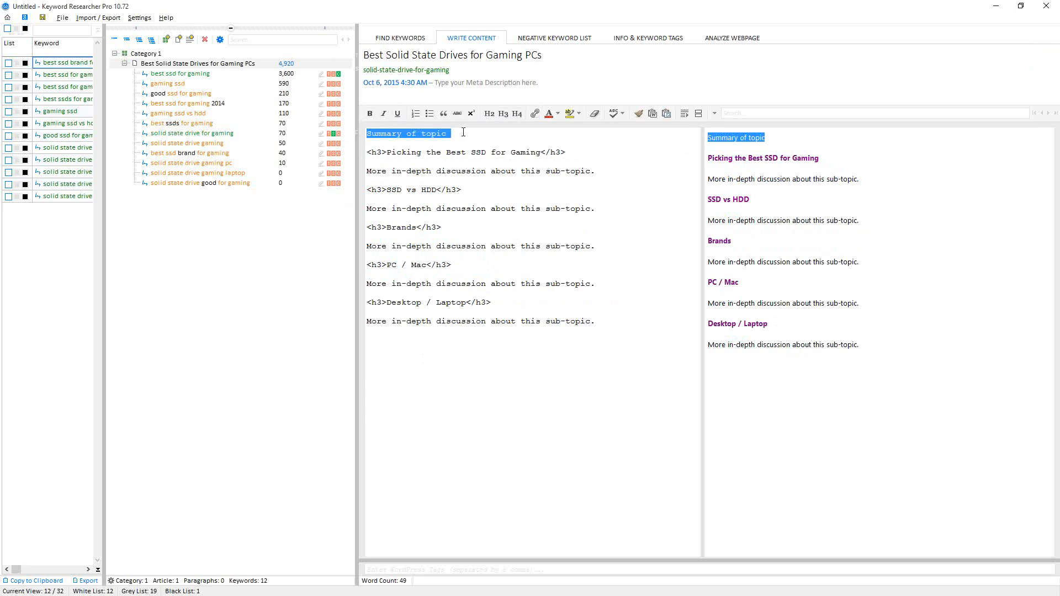
{"action": "type", "text": "This certainly doesn't mean that a hard drive upgrade will make any computer run games at lightning speeds at the highest resolution though. Things like graphics quality will be determined by your graphics card (GPU).  However, SSDs will allow the rest of your hardware to run at full capacity and will also make your games load / save at lightning fast speeds. Basically, any time data has to be loaded and/or saved to the hard drive in your game, that will be drastically faster with a solid state drive. Even though this is most common at the start / end of a game, data is constantly loaded during gameplay so it can still improve gameplay performance quite a bit."}
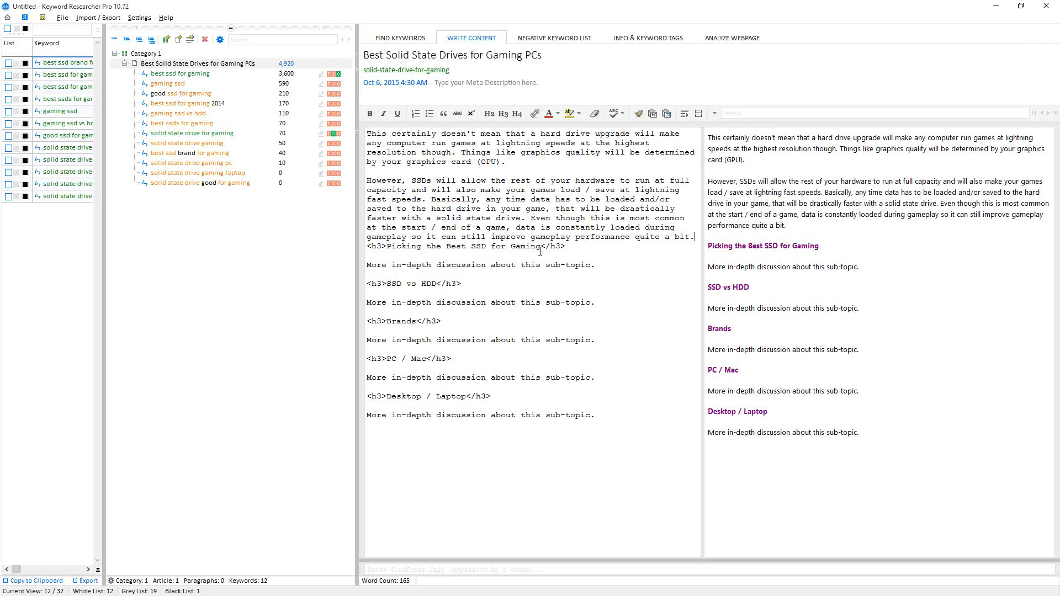
- Replace the placeholder line under 'Picking the Best SSD for Gaming' with the same sample paragraphs
{"action": "key", "text": "Return"}
{"action": "left_click", "coordinate": [368, 273]}
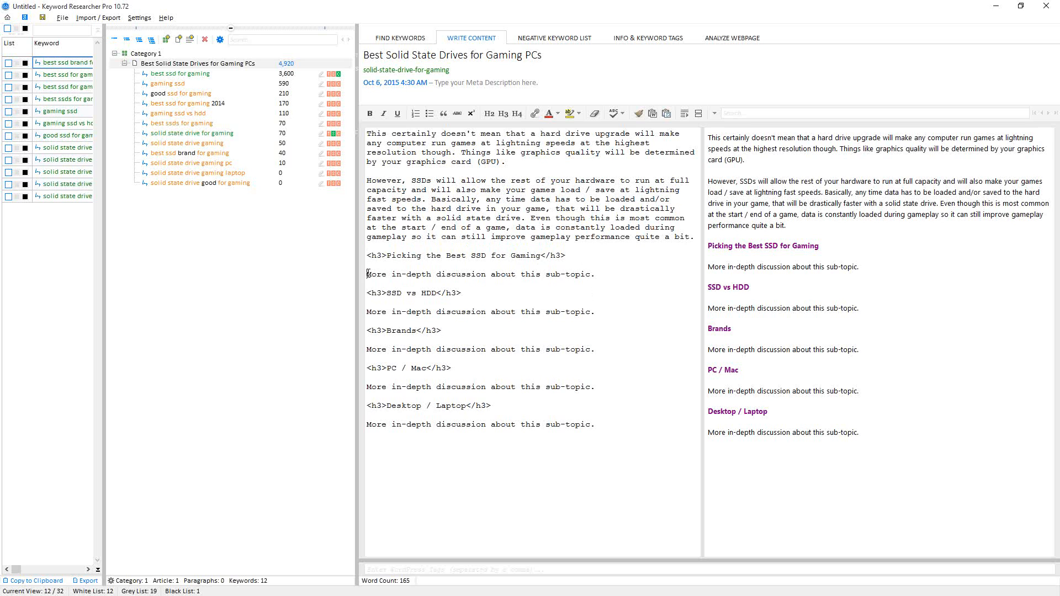
{"action": "key", "text": "shift+Down"}
{"action": "type", "text": "This certainly doesn't mean that a hard drive upgrade will make any computer run games at lightning speeds at the highest resolution though. Things like graphics quality will be determined by your graphics card (GPU).  However, SSDs will allow the rest of your hardware to run at full capacity and will also make your games load / save at lightning fast speeds. Basically, any time data has to be loaded and/or saved to the hard drive in your game, that will be drastically faster with a solid state drive. Even though this is most common at the start / end of a game, data is constantly loaded during gameplay so it can still improve gameplay performance quite a bit."}
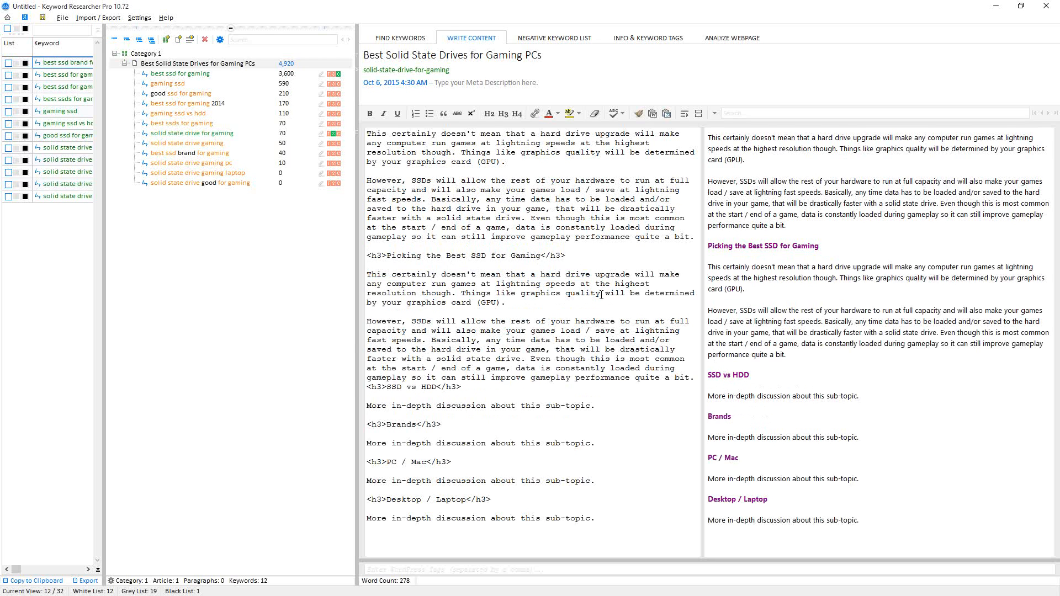
{"action": "key", "text": "Return"}
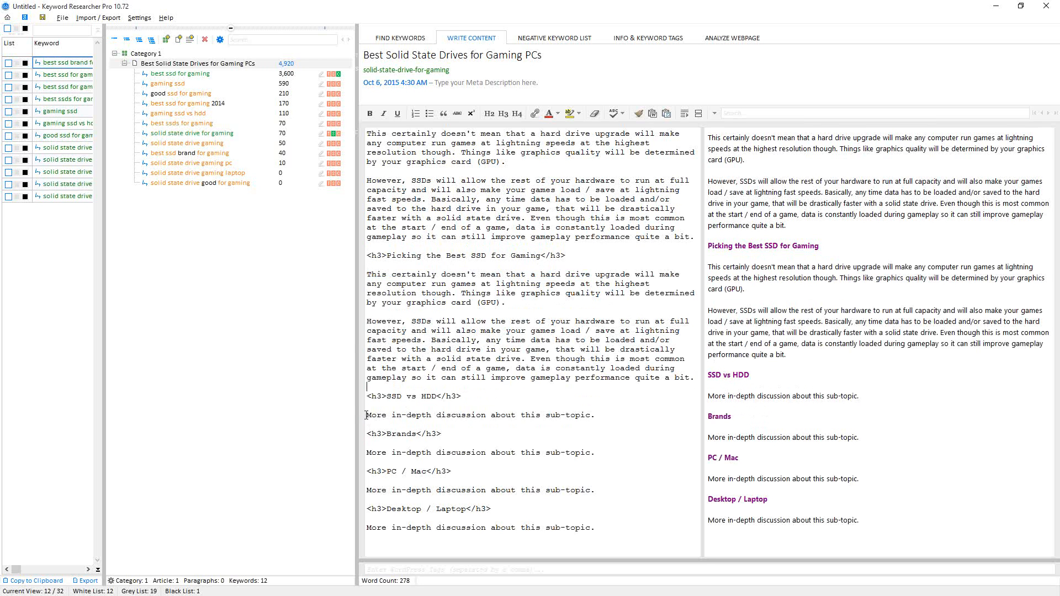
- Paste the sample paragraphs in place of the placeholder lines under the 'SSD vs HDD' and 'Brands' headings
{"action": "triple_click", "coordinate": [602, 419]}
{"action": "type", "text": "This certainly doesn't mean that a hard drive upgrade will make any computer run games at lightning speeds at the highest resolution though. Things like graphics quality will be determined by your graphics card (GPU).  However, SSDs will allow the rest of your hardware to run at full capacity and will also make your games load / save at lightning fast speeds. Basically, any time data has to be loaded and/or saved to the hard drive in your game, that will be drastically faster with a solid state drive. Even though this is most common at the start / end of a game, data is constantly loaded during gameplay so it can still improve gameplay performance quite a bit."}
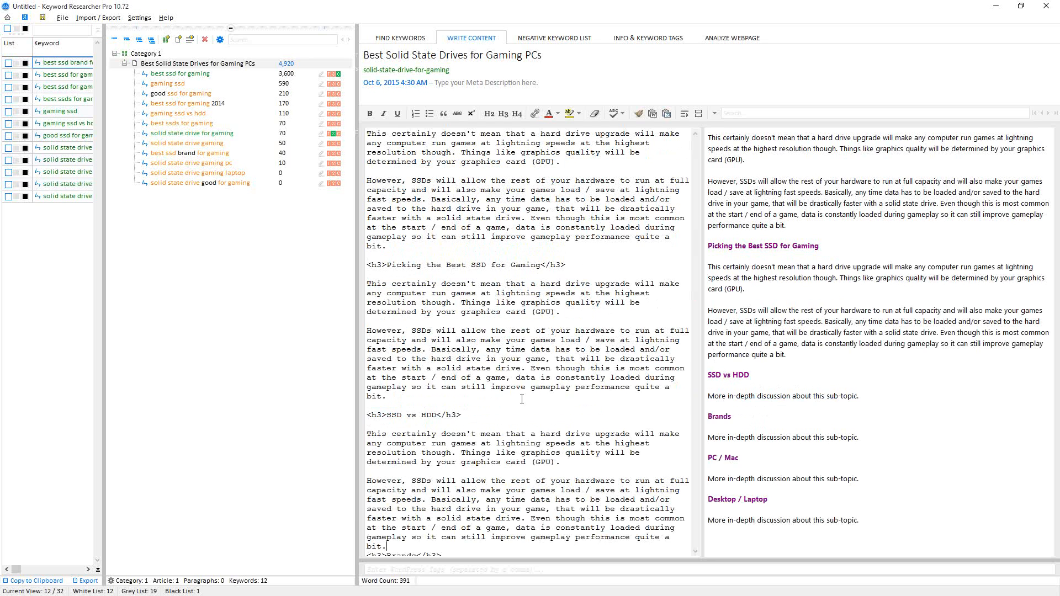
{"action": "scroll", "coordinate": [458, 389], "scroll_direction": "down", "scroll_amount": 3}
{"action": "key", "text": "Return"}
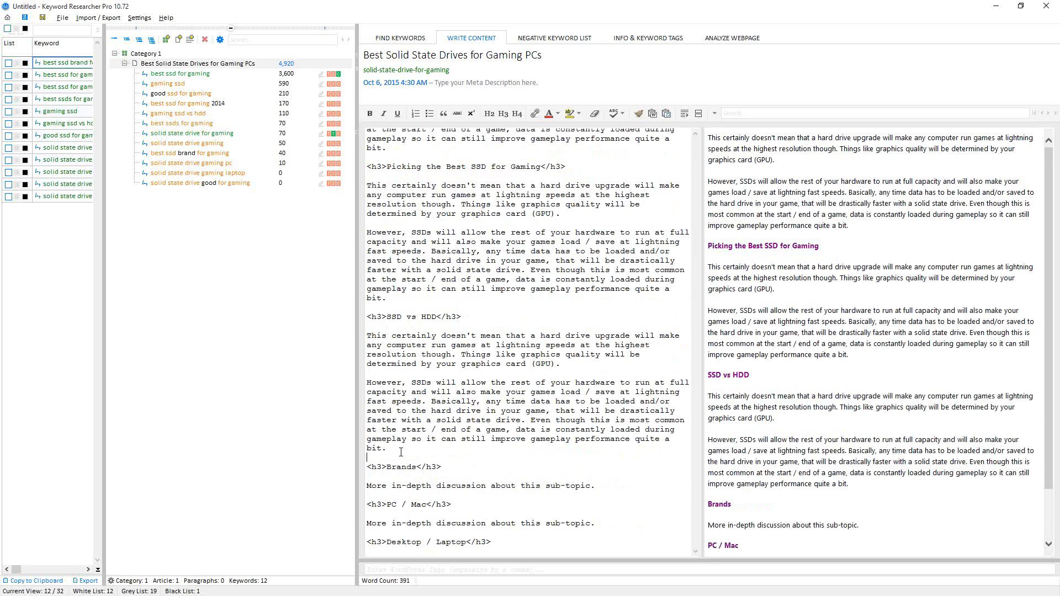
{"action": "left_click", "coordinate": [369, 486]}
{"action": "triple_click", "coordinate": [616, 484]}
{"action": "type", "text": "This certainly doesn't mean that a hard drive upgrade will make any computer run games at lightning speeds at the highest resolution though. Things like graphics quality will be determined by your graphics card (GPU).  However, SSDs will allow the rest of your hardware to run at full capacity and will also make your games load / save at lightning fast speeds. Basically, any time data has to be loaded and/or saved to the hard drive in your game, that will be drastically faster with a solid state drive. Even though this is most common at the start / end of a game, data is constantly loaded during gameplay so it can still improve gameplay performance quite a bit."}
{"action": "scroll", "coordinate": [615, 484], "scroll_direction": "down", "scroll_amount": 3}
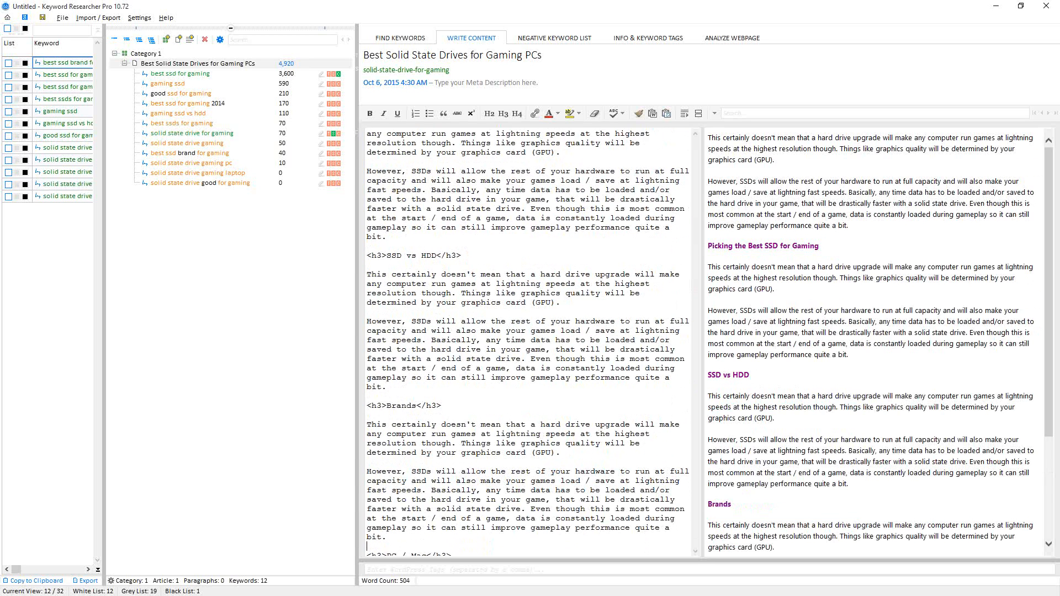
- Paste the sample paragraphs in place of the placeholder lines under the 'PC / Mac' and 'Desktop / Laptop' headings
{"action": "scroll", "coordinate": [476, 457], "scroll_direction": "down", "scroll_amount": 2}
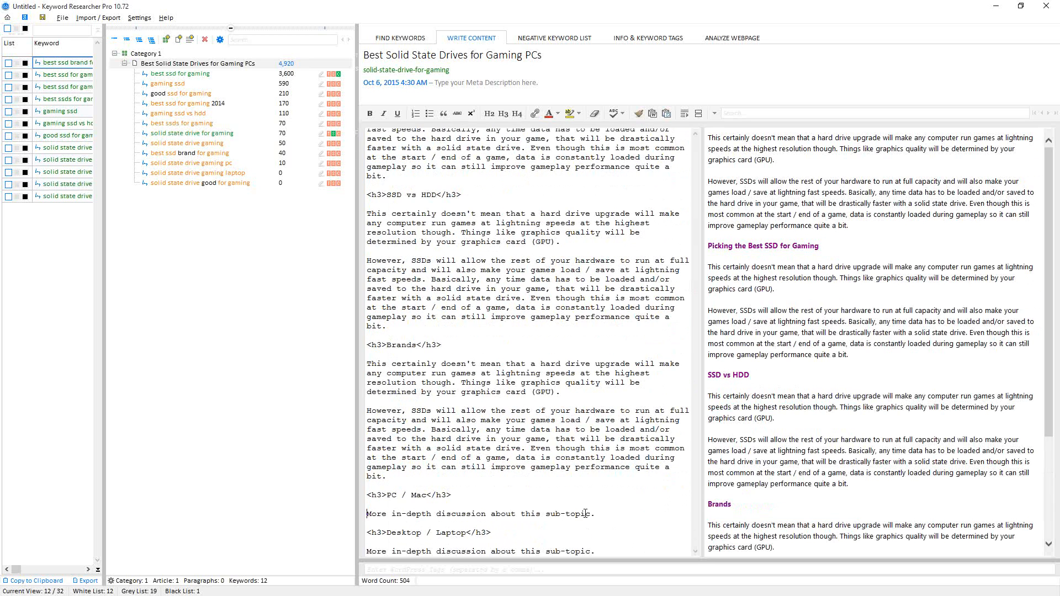
{"action": "triple_click", "coordinate": [605, 518]}
{"action": "type", "text": "This certainly doesn't mean that a hard drive upgrade will make any computer run games at lightning speeds at the highest resolution though. Things like graphics quality will be determined by your graphics card (GPU).  However, SSDs will allow the rest of your hardware to run at full capacity and will also make your games load / save at lightning fast speeds. Basically, any time data has to be loaded and/or saved to the hard drive in your game, that will be drastically faster with a solid state drive. Even though this is most common at the start / end of a game, data is constantly loaded during gameplay so it can still improve gameplay performance quite a bit."}
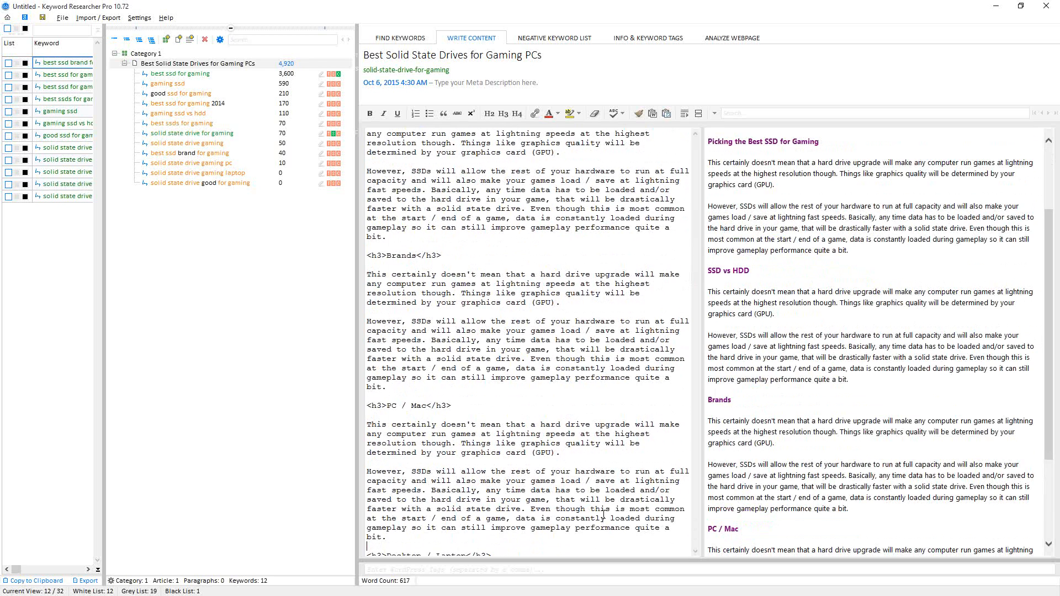
{"action": "scroll", "coordinate": [411, 482], "scroll_direction": "down", "scroll_amount": 1}
{"action": "left_click", "coordinate": [369, 551]}
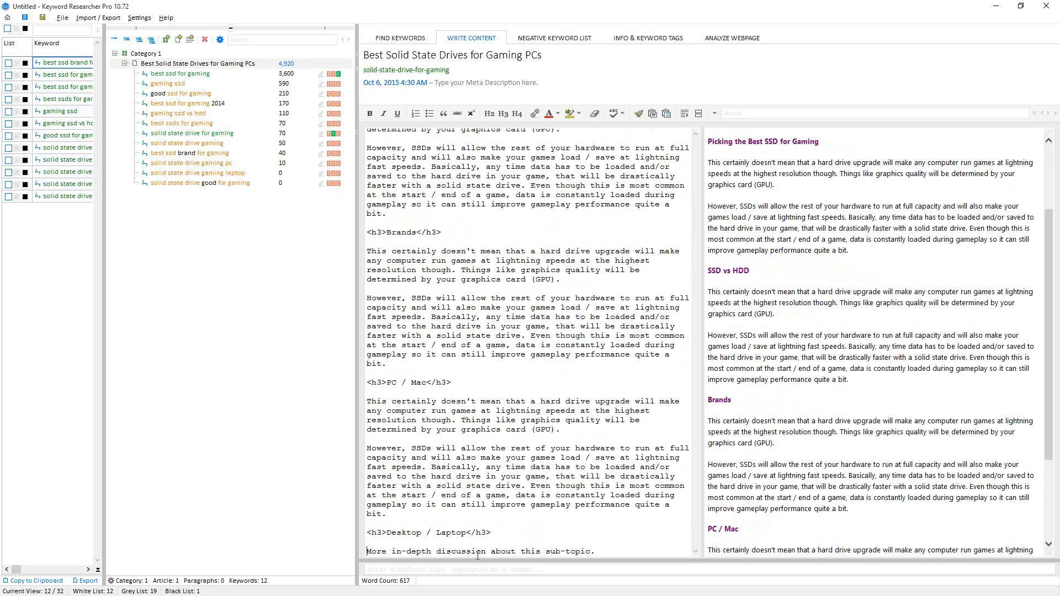
{"action": "triple_click", "coordinate": [598, 551]}
{"action": "type", "text": "This certainly doesn't mean that a hard drive upgrade will make any computer run games at lightning speeds at the highest resolution though. Things like graphics quality will be determined by your graphics card (GPU).  However, SSDs will allow the rest of your hardware to run at full capacity and will also make your games load / save at lightning fast speeds. Basically, any time data has to be loaded and/or saved to the hard drive in your game, that will be drastically faster with a solid state drive. Even though this is most common at the start / end of a game, data is constantly loaded during gameplay so it can still improve gameplay performance quite a bit."}
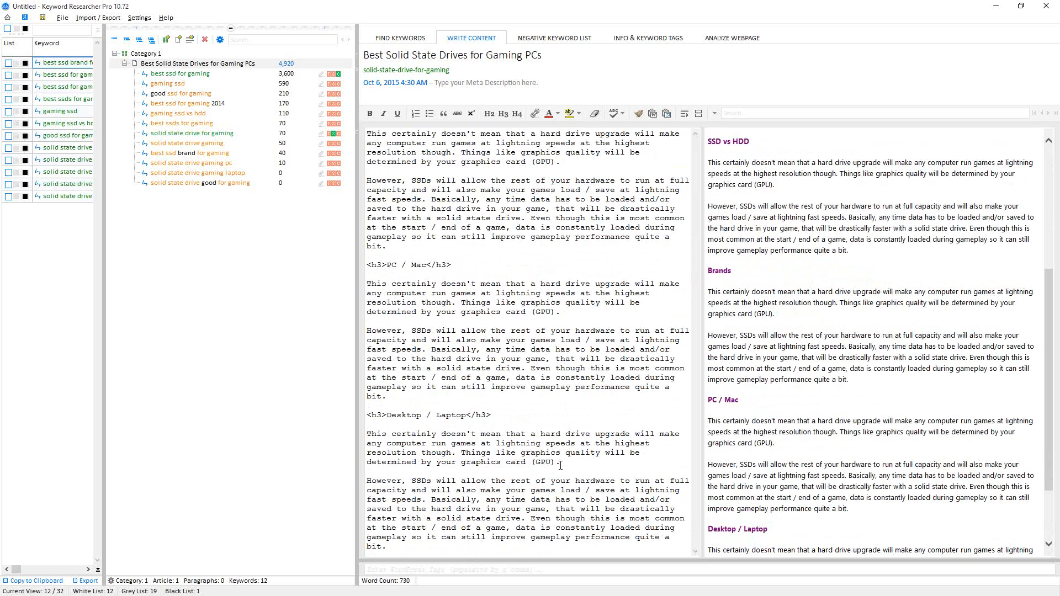
{"action": "scroll", "coordinate": [858, 412], "scroll_direction": "up", "scroll_amount": 4}
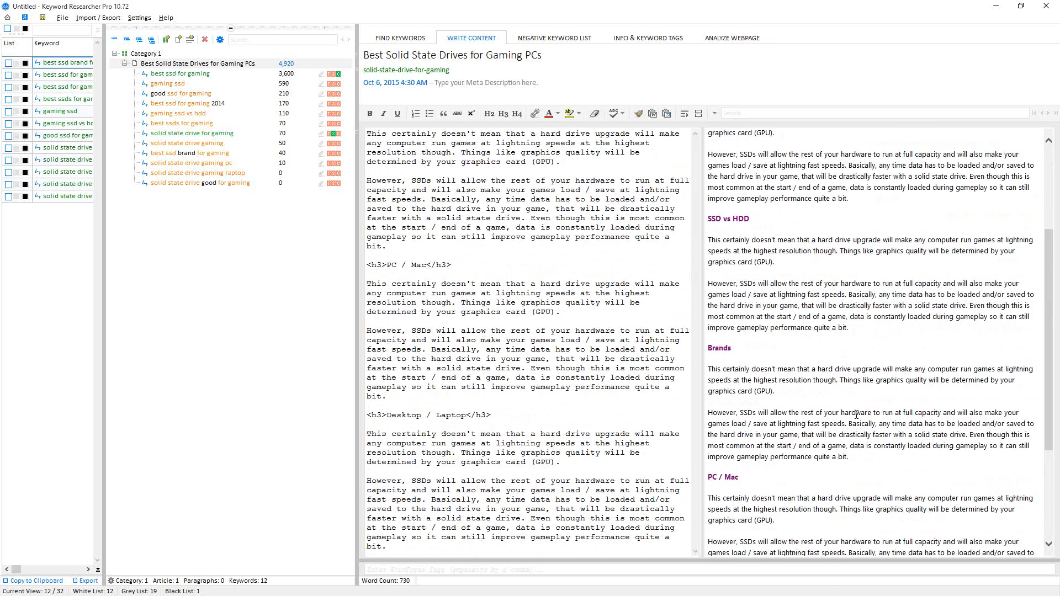
{"action": "scroll", "coordinate": [855, 381], "scroll_direction": "down", "scroll_amount": 5}
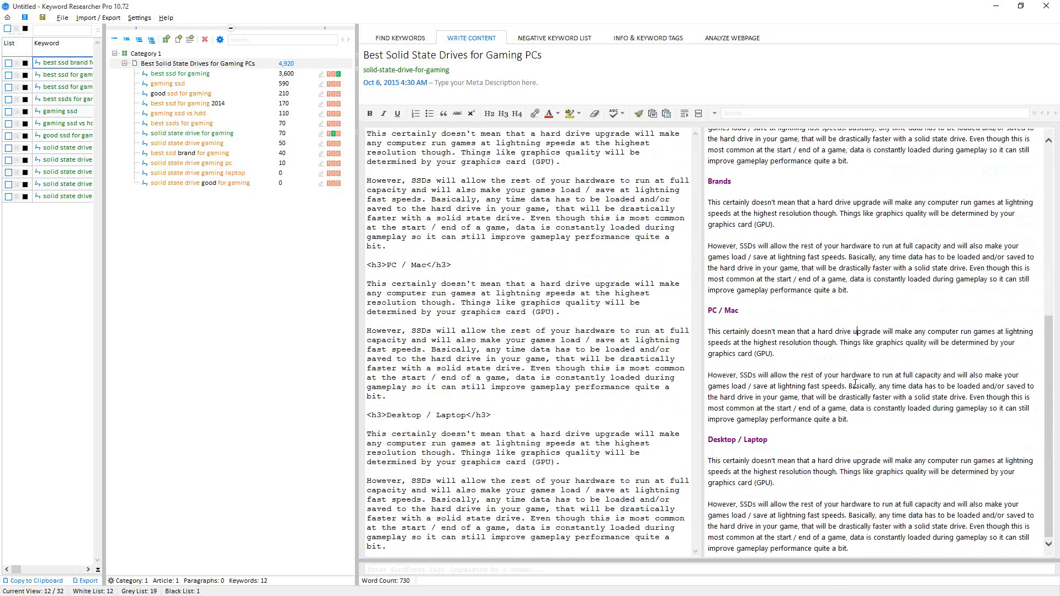
{"action": "scroll", "coordinate": [854, 393], "scroll_direction": "up", "scroll_amount": 5}
{"action": "scroll", "coordinate": [853, 395], "scroll_direction": "down", "scroll_amount": 5}
{"action": "scroll", "coordinate": [853, 396], "scroll_direction": "up", "scroll_amount": 5}
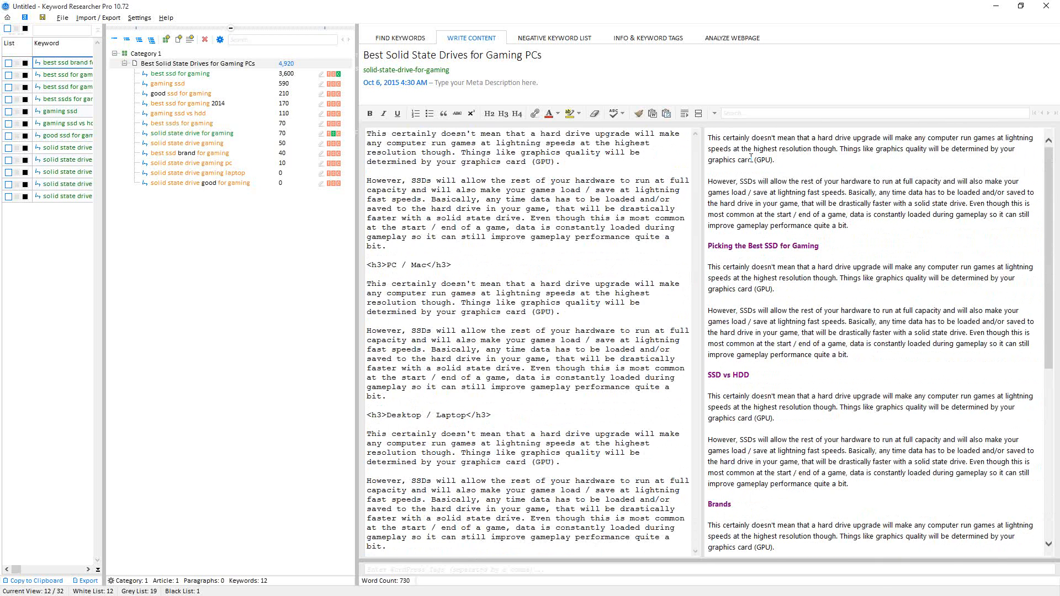